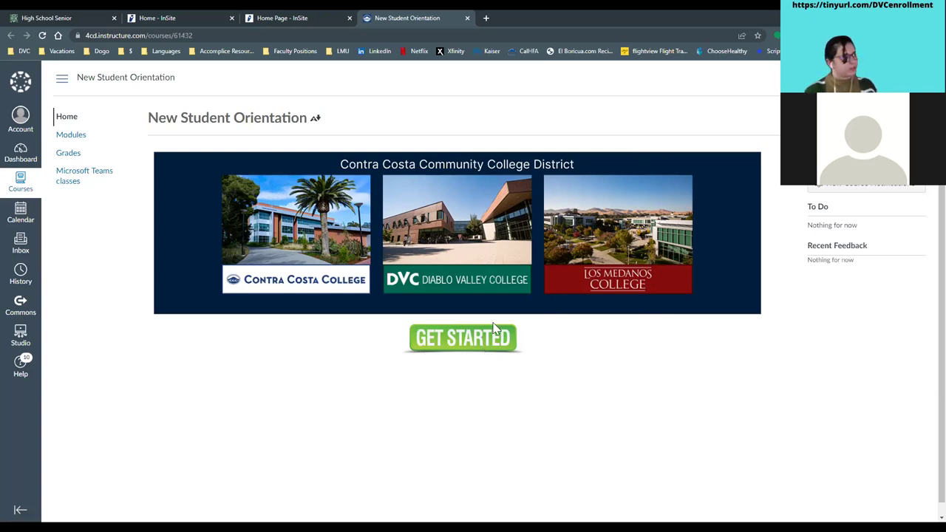
- Open the orientation course's Modules page and scroll through modules Welcome to Orientation Review
left_click(74, 135)
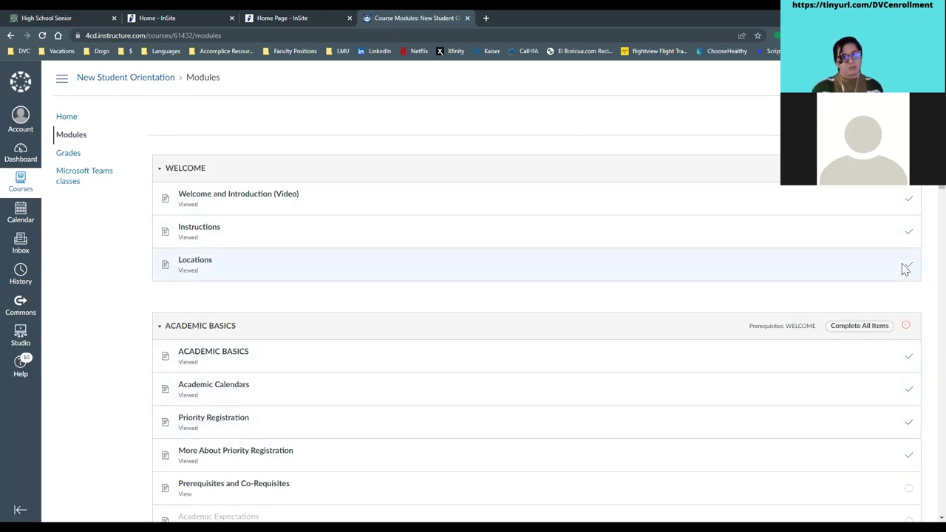
scroll(912, 281, "down", 1)
scroll(914, 292, "down", 1)
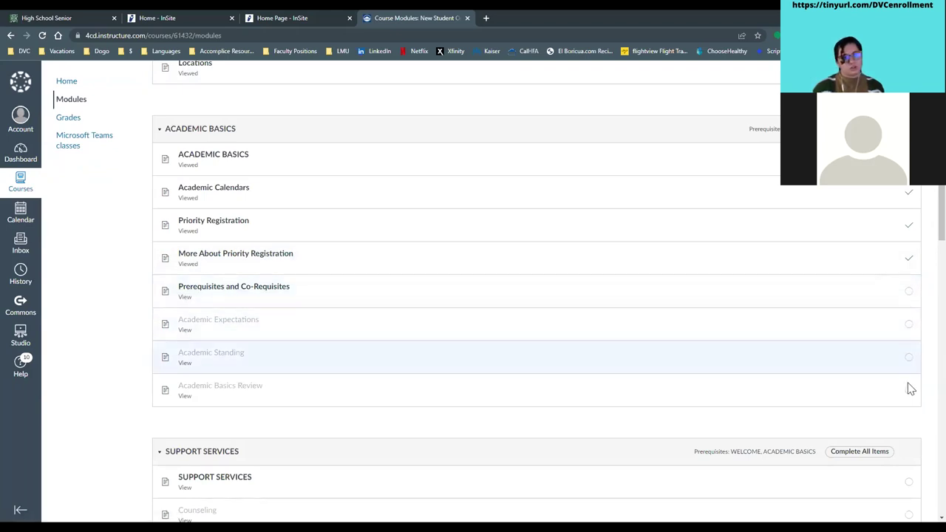
scroll(895, 355, "down", 3)
scroll(890, 353, "down", 9)
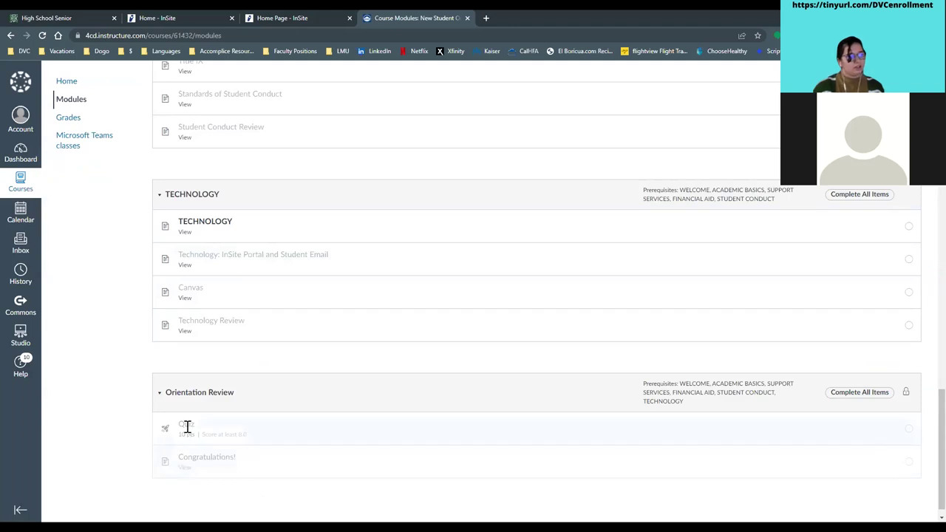
scroll(123, 300, "up", 6)
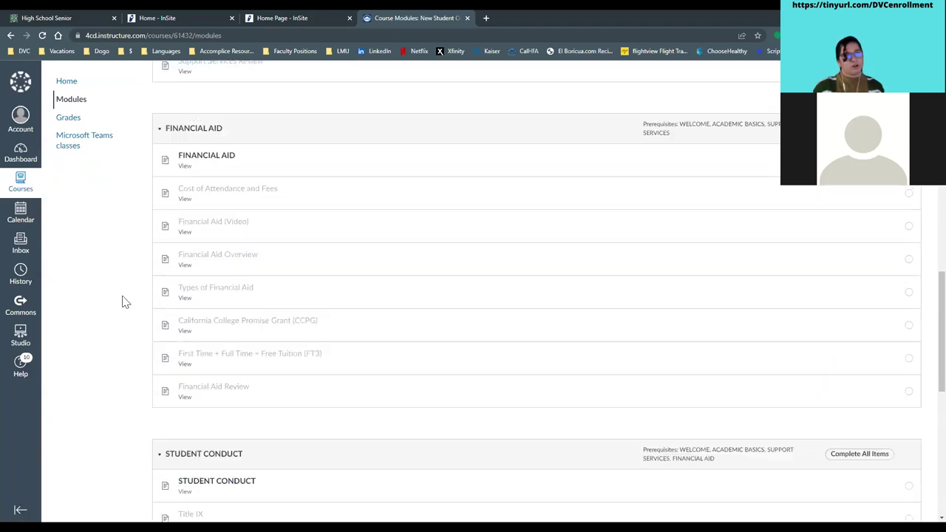
scroll(122, 300, "up", 10)
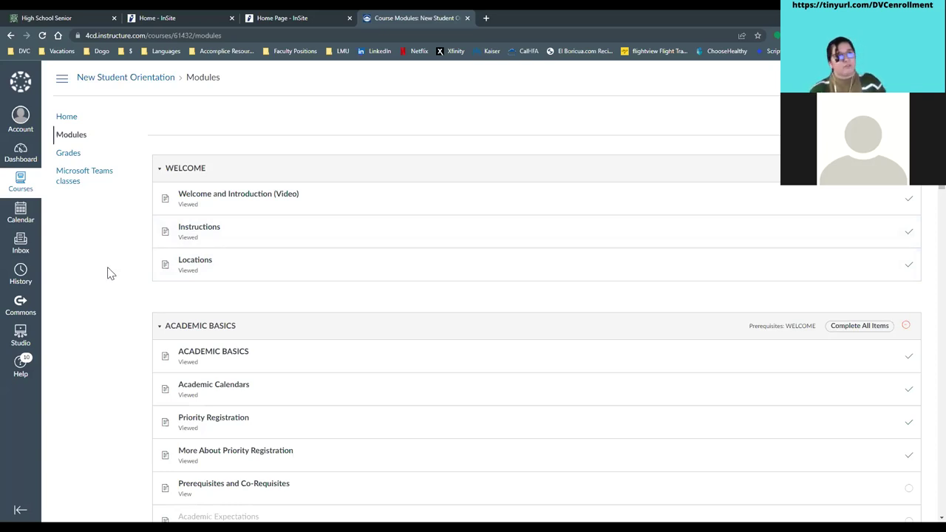
scroll(107, 272, "down", 2)
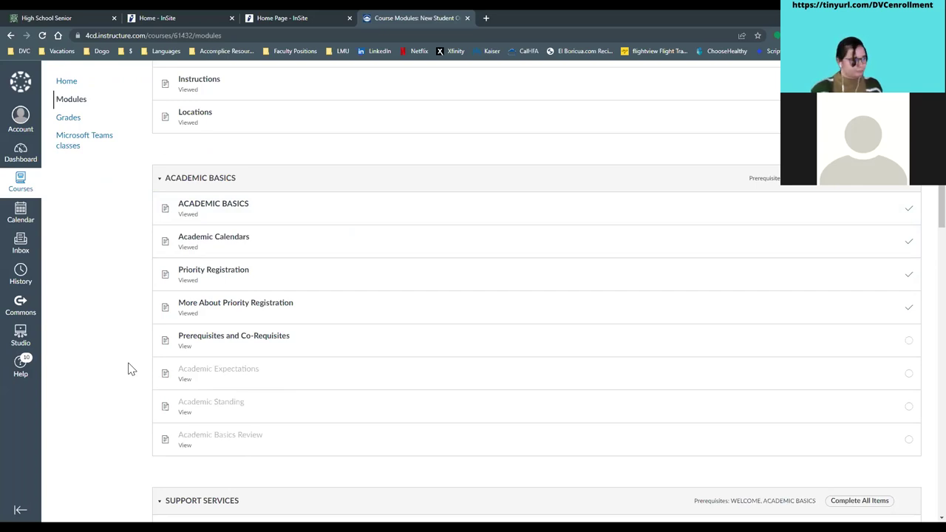
scroll(128, 368, "down", 4)
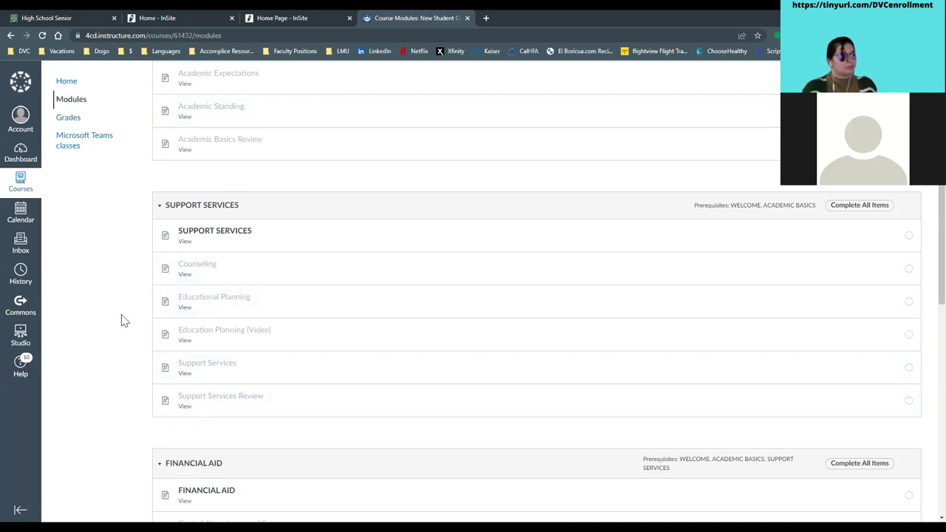
scroll(125, 320, "down", 3)
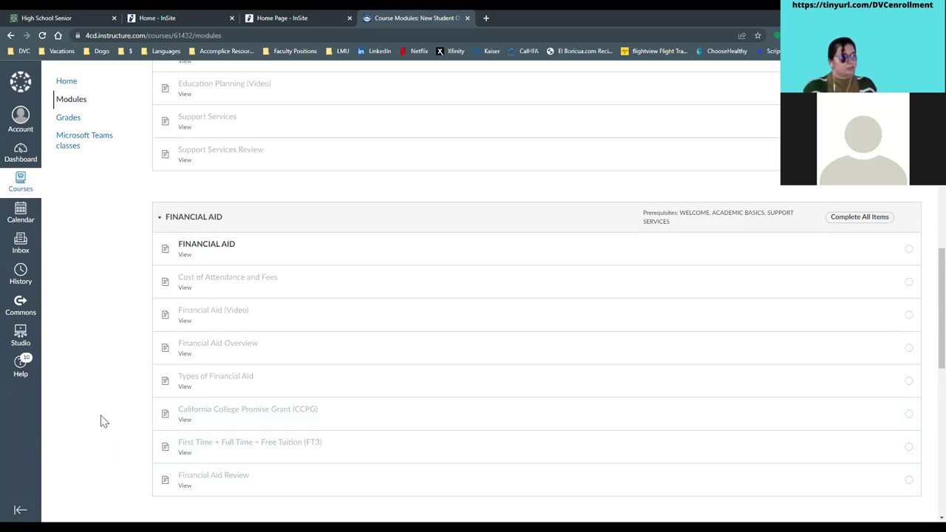
scroll(104, 421, "down", 4)
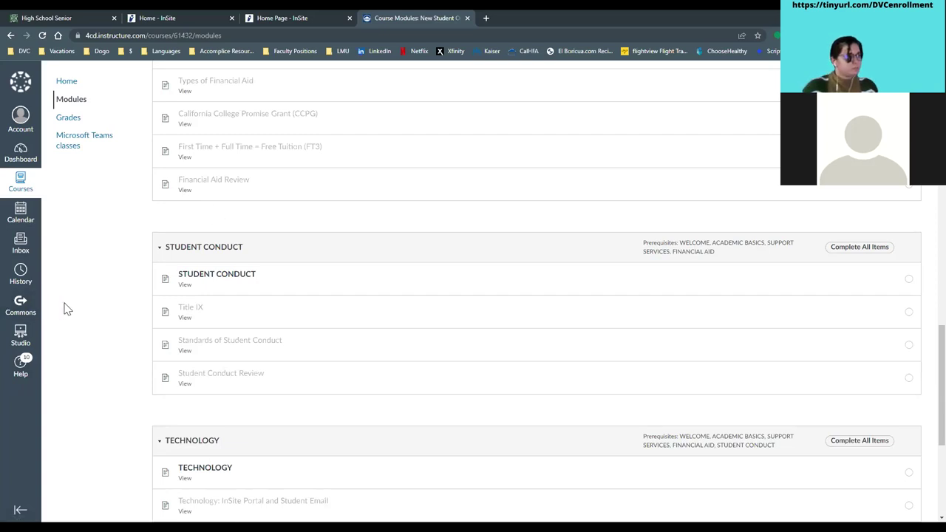
scroll(74, 303, "down", 3)
scroll(81, 298, "down", 1)
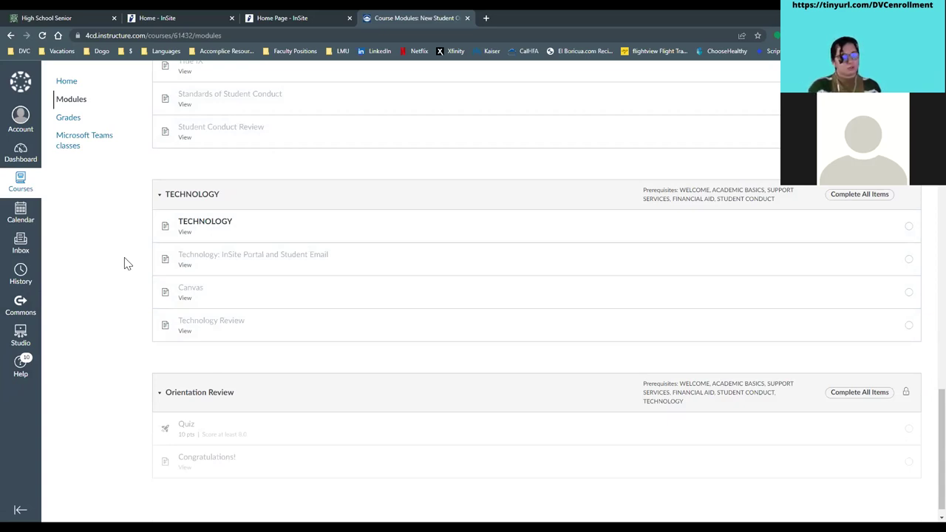
scroll(179, 271, "down", 1)
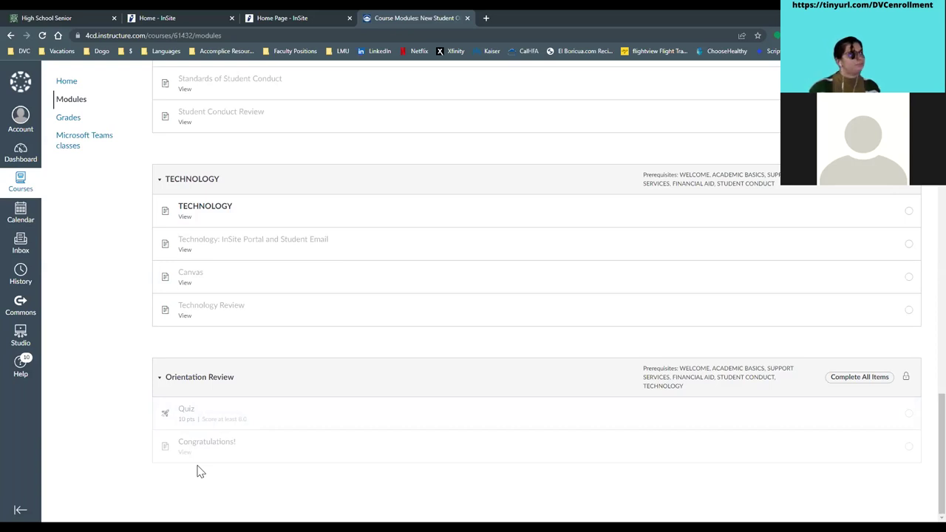
left_click(56, 15)
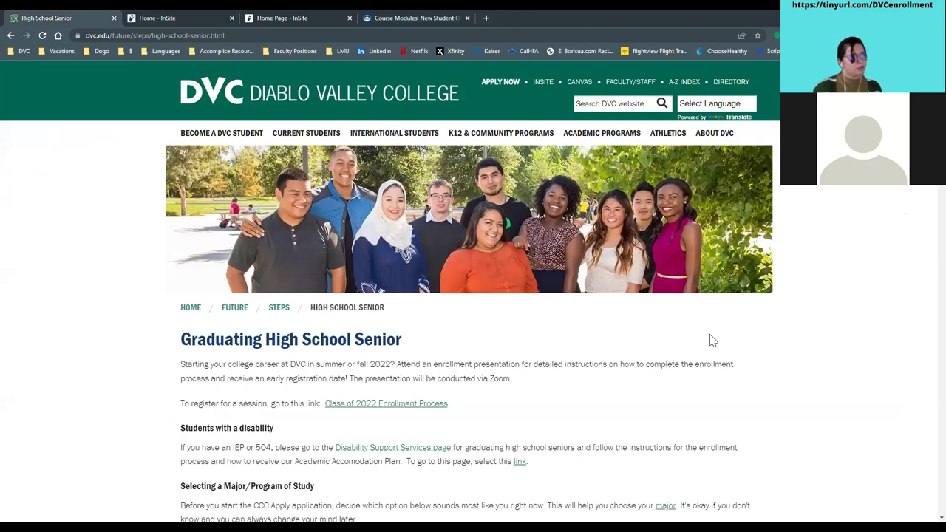
scroll(712, 340, "down", 7)
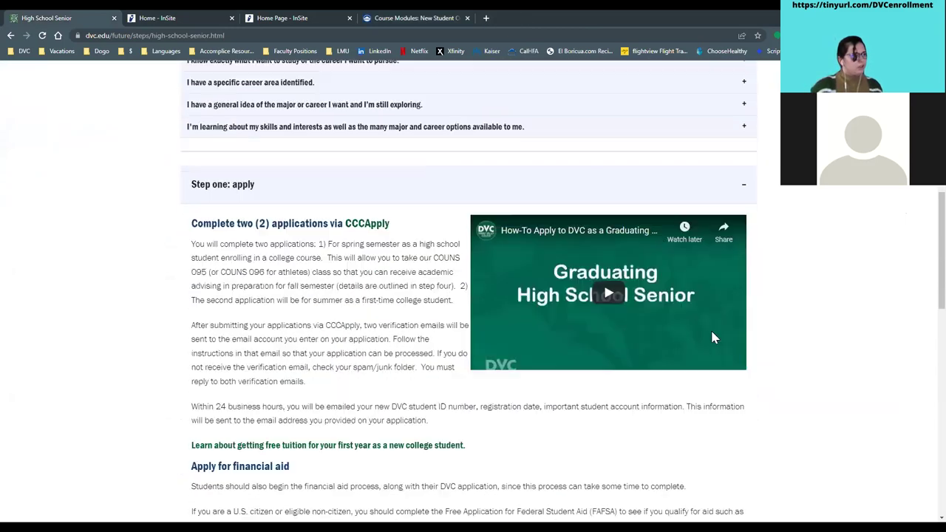
scroll(712, 338, "down", 10)
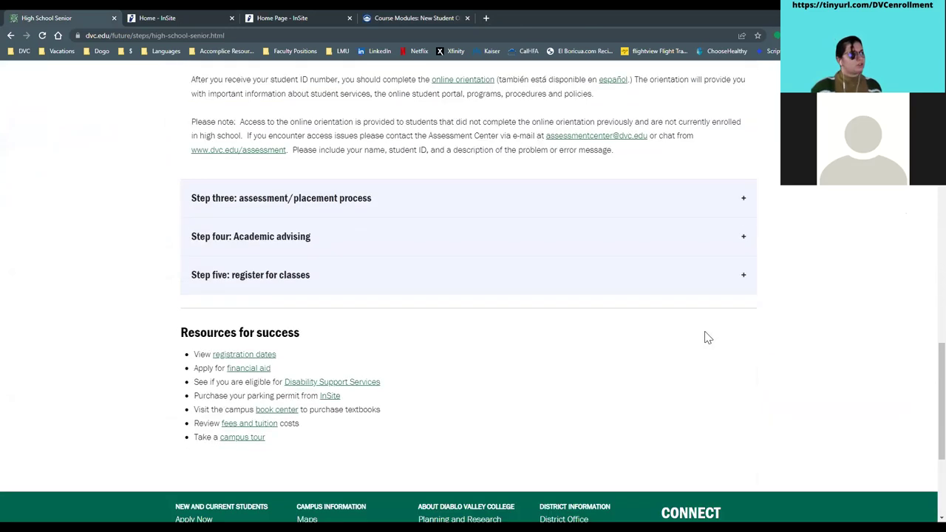
left_click(233, 211)
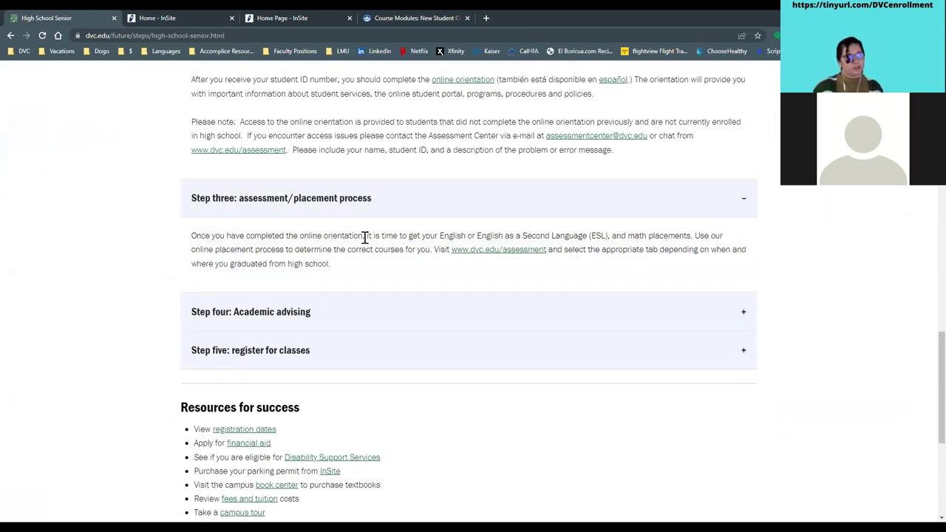
left_click(505, 252)
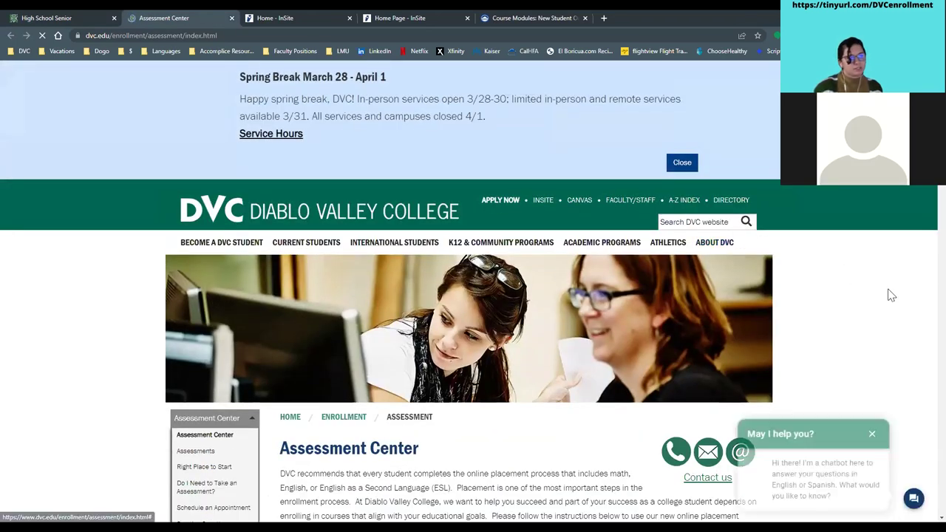
- Dismiss the Spring Break announcement and the chatbot popup
scroll(887, 299, "down", 3)
left_click(682, 164)
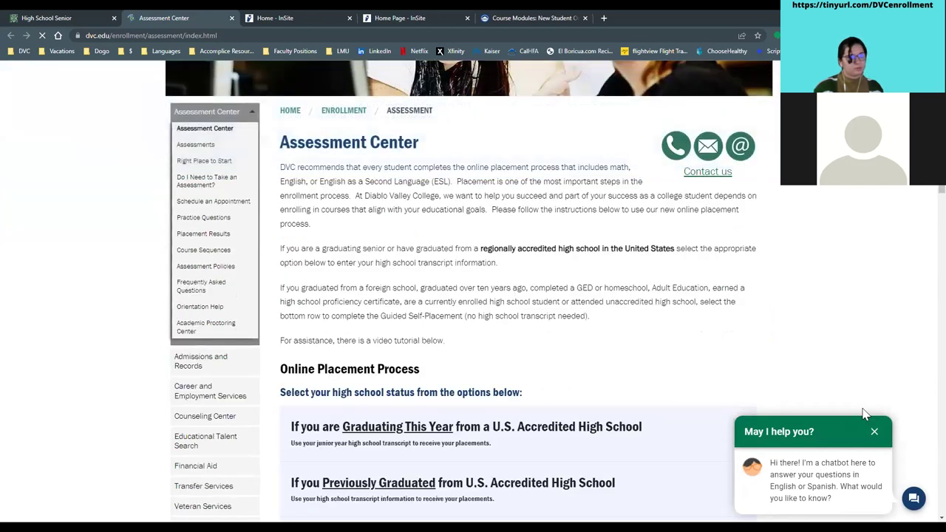
left_click(874, 431)
- Expand 'Graduating This Year' and open the placement tool via Enter Transcript Information
scroll(857, 352, "down", 2)
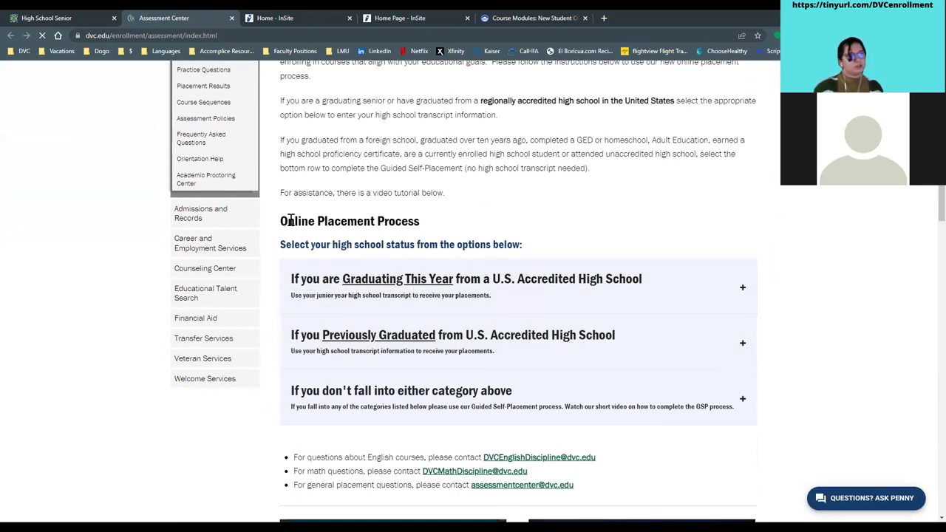
scroll(422, 226, "down", 1)
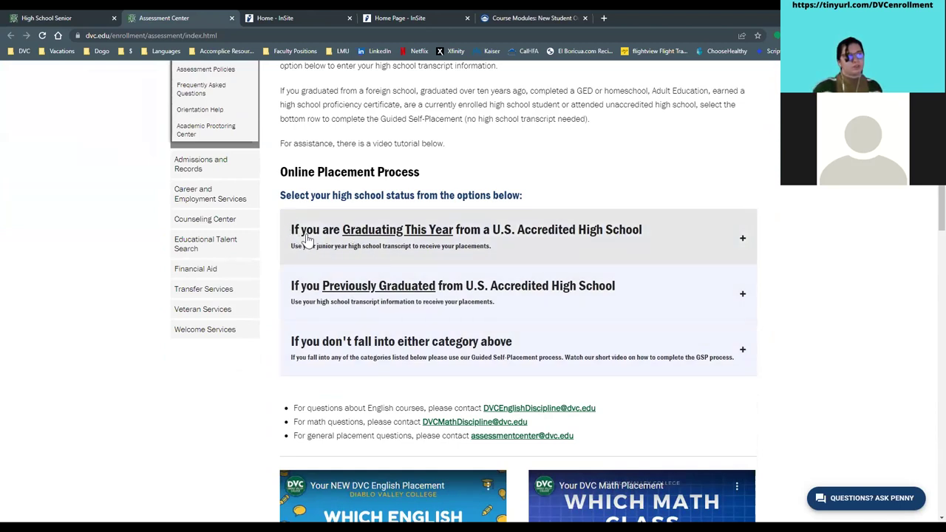
left_click(580, 241)
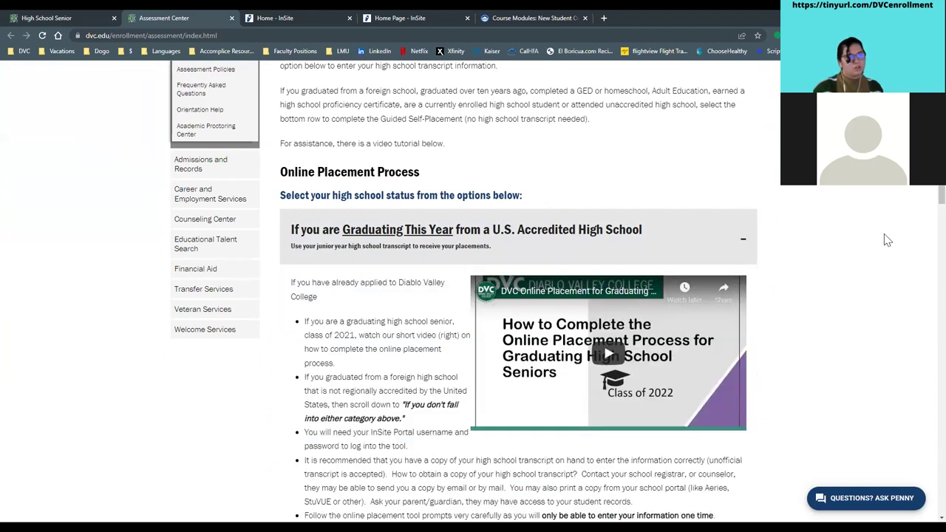
scroll(831, 249, "down", 1)
scroll(831, 249, "down", 1)
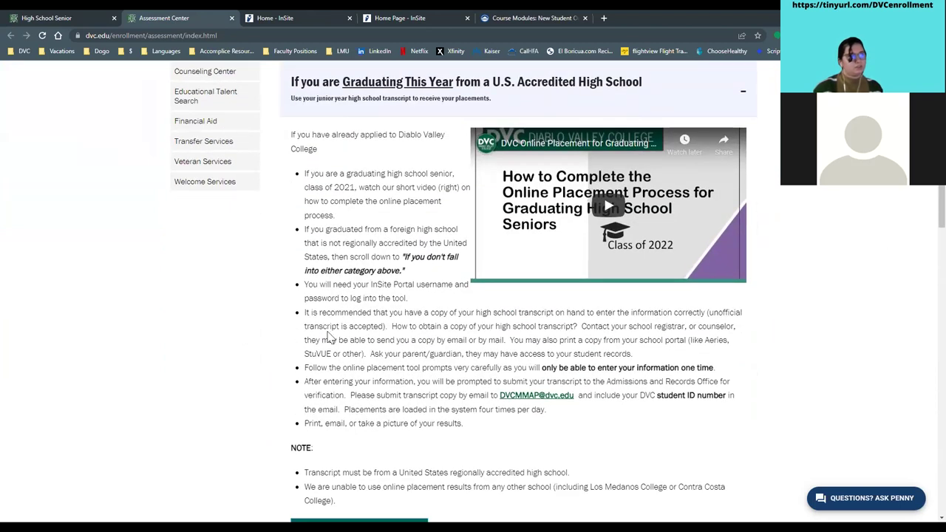
scroll(332, 377, "down", 1)
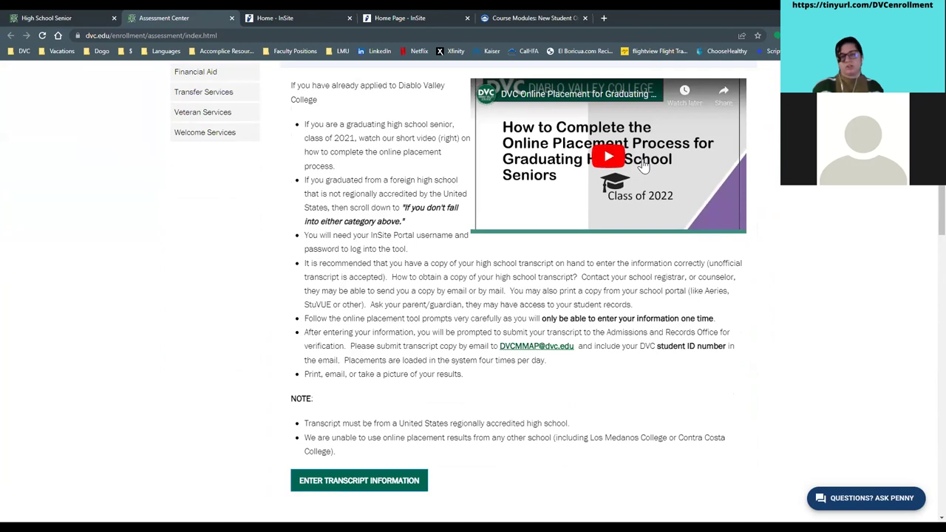
scroll(795, 344, "down", 1)
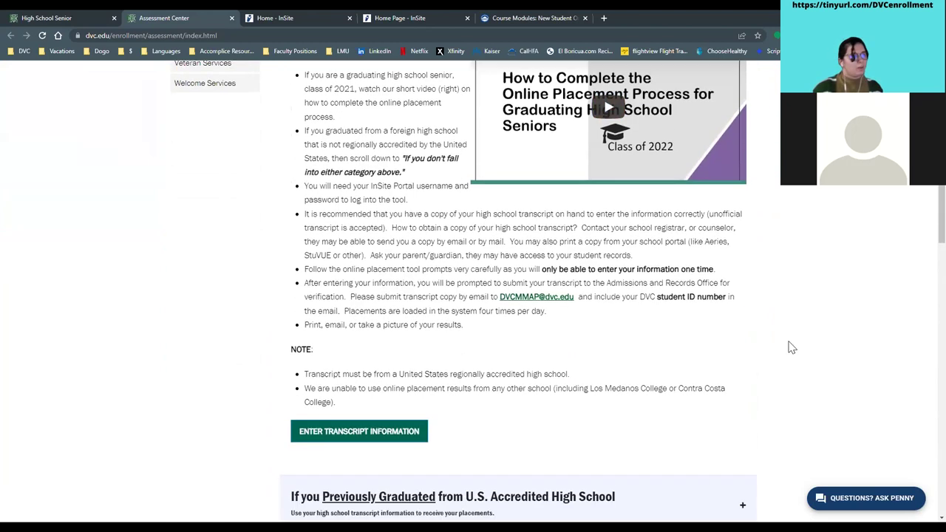
left_click(364, 436)
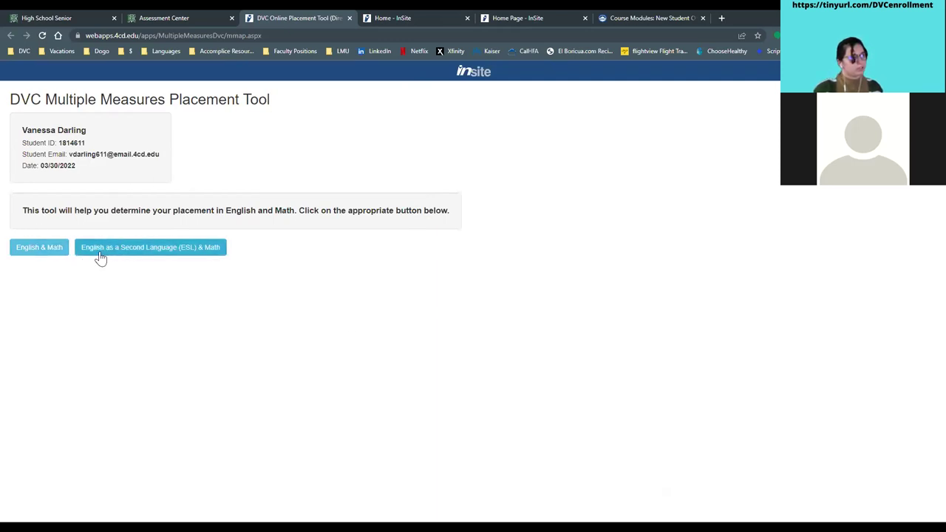
- Choose English & Math placement and answer 'Don't Know' for EAP English status
left_click(38, 252)
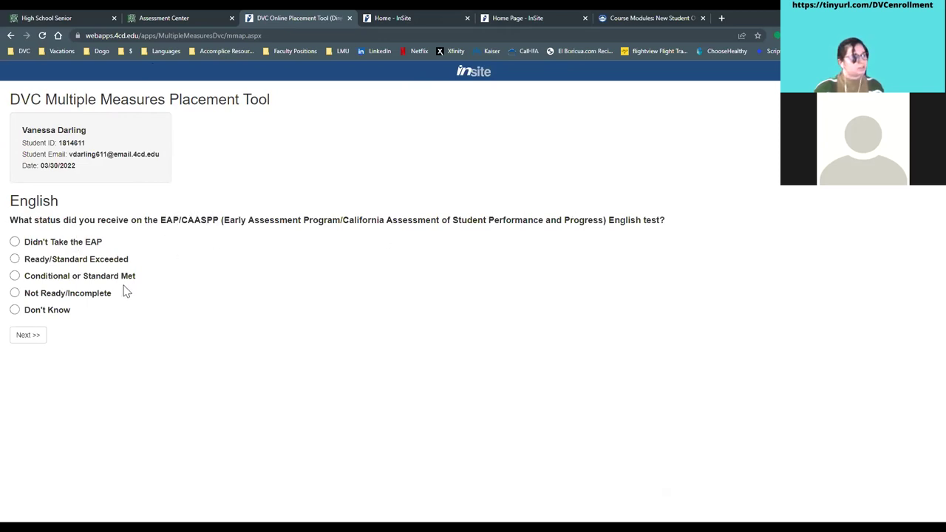
left_click(16, 311)
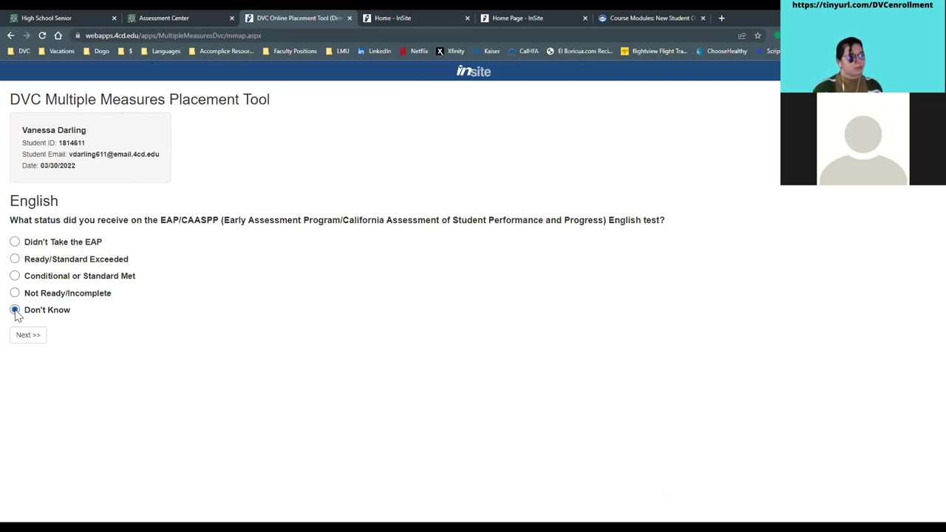
left_click(18, 339)
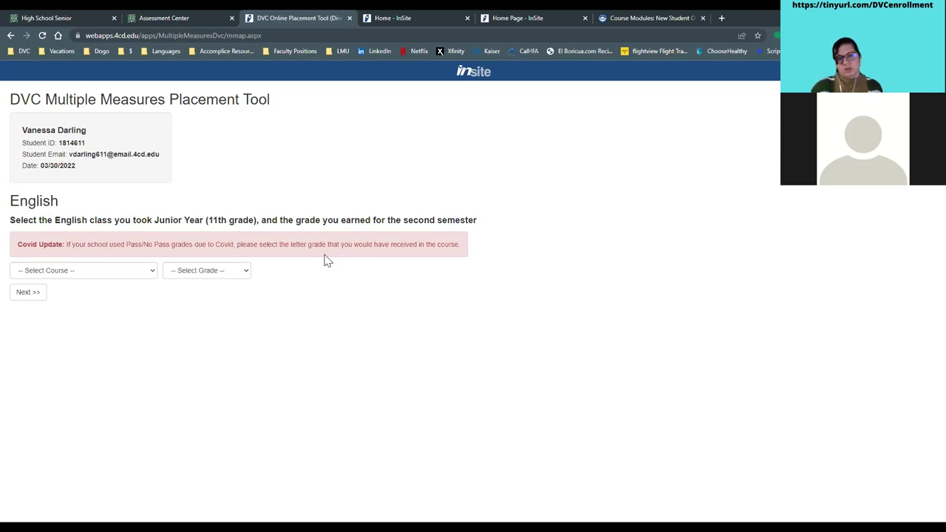
- Enter 11th Grade English with a B+ grade and 3.2 GPA, then confirm it
left_click(95, 274)
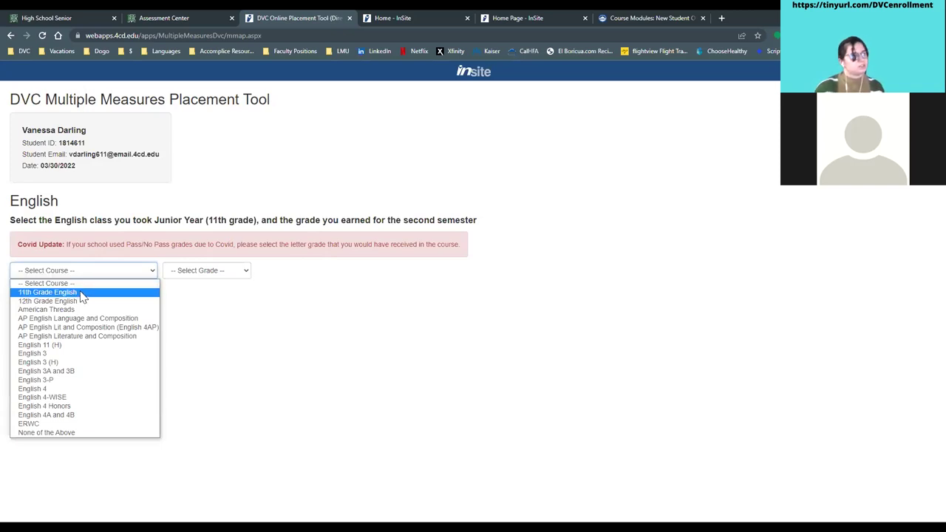
left_click(83, 293)
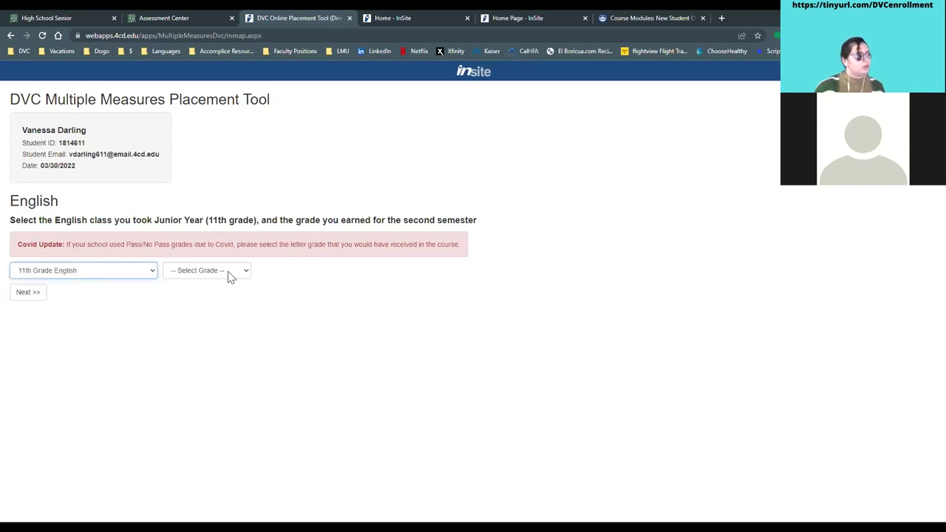
left_click(229, 276)
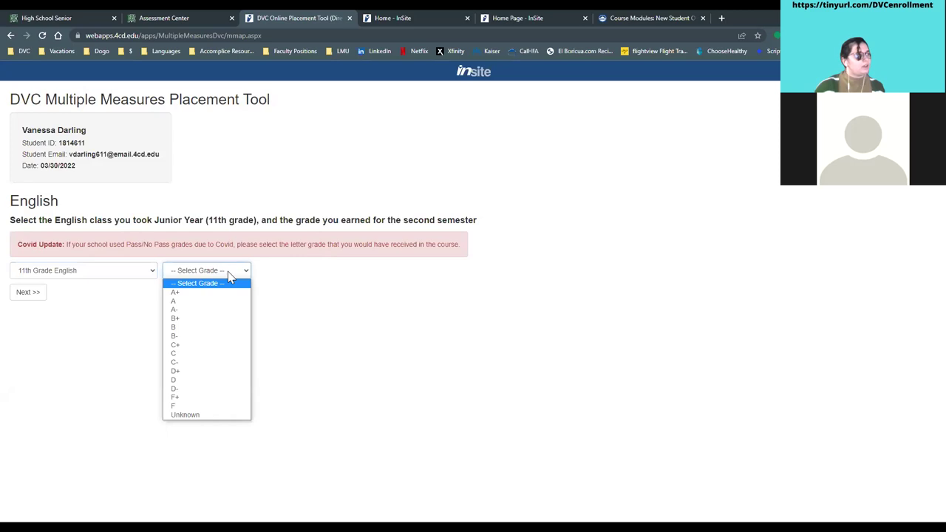
left_click(210, 321)
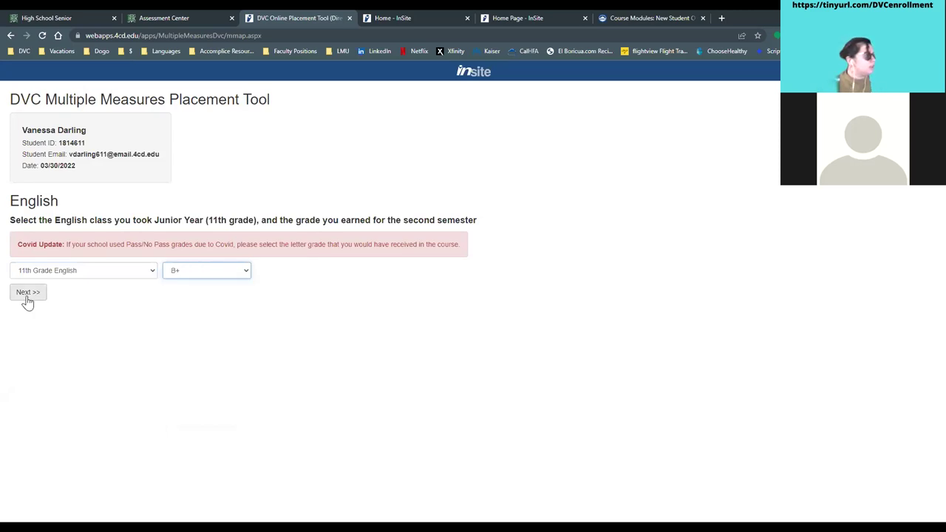
left_click(27, 296)
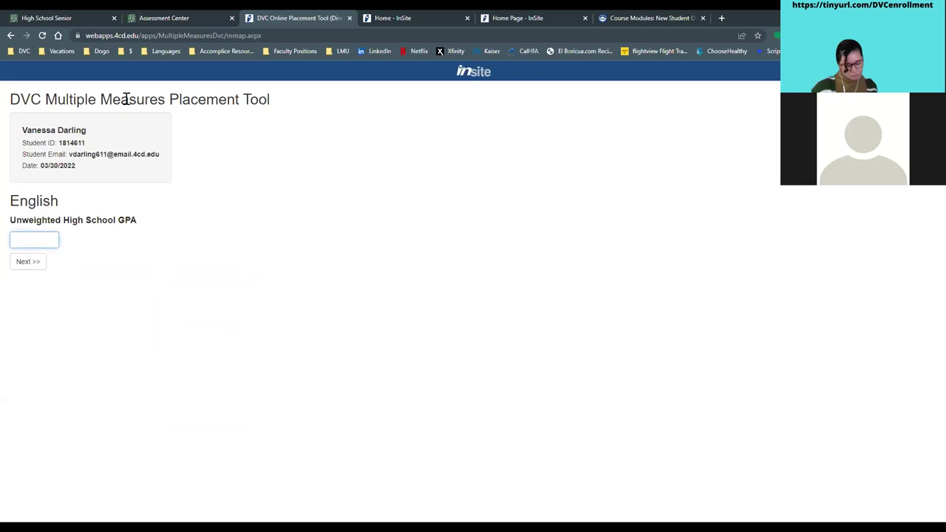
left_click(26, 263)
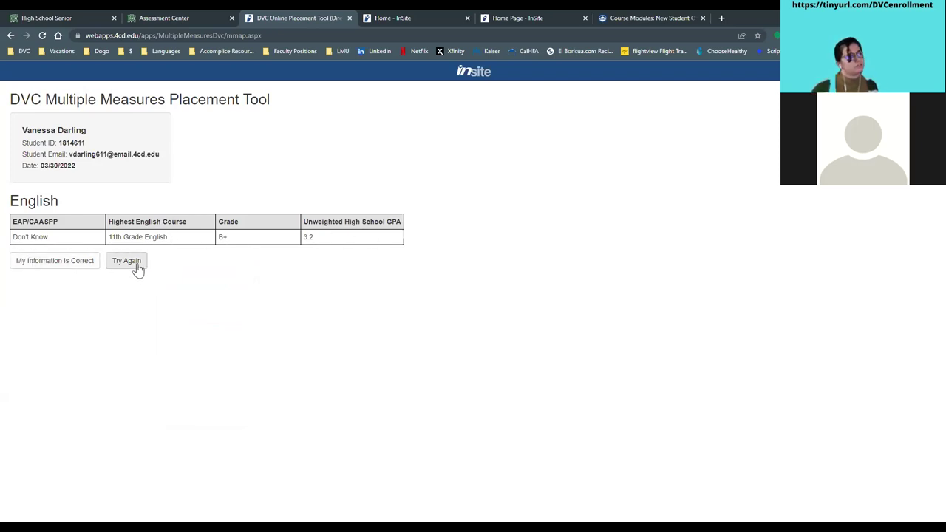
left_click(76, 271)
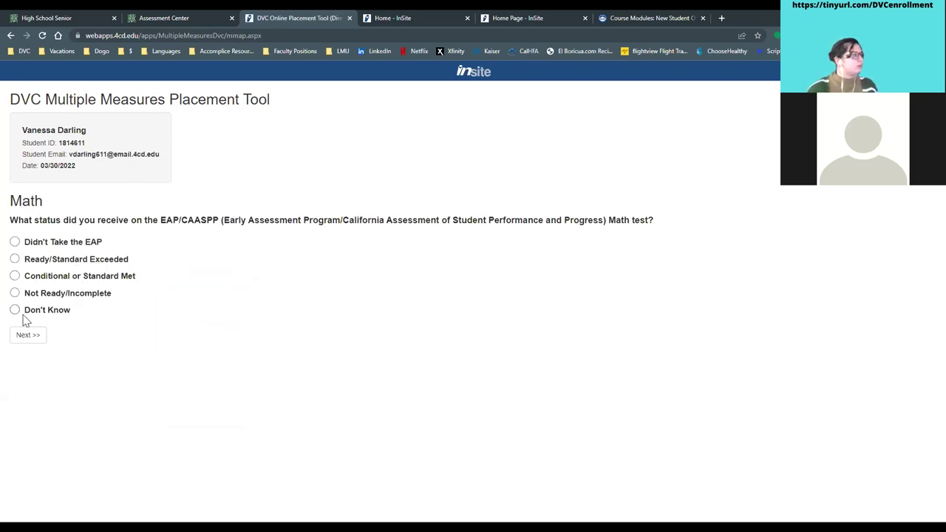
- Record Pre-Calculus with a B- as the highest math class and confirm it
left_click(23, 339)
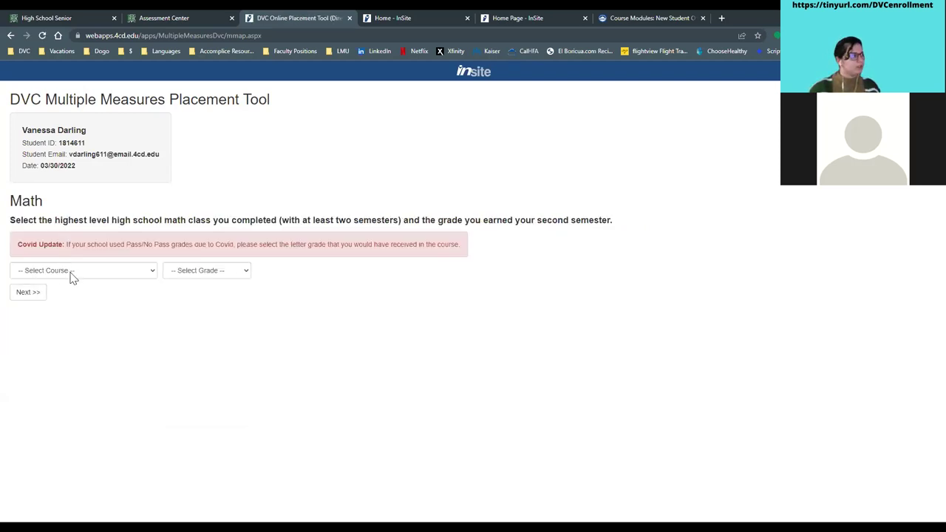
left_click(70, 273)
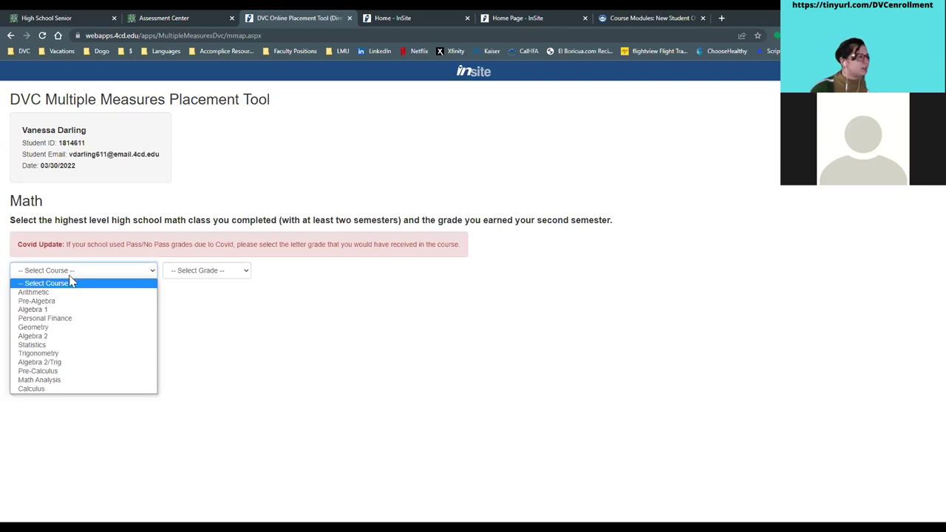
left_click(65, 374)
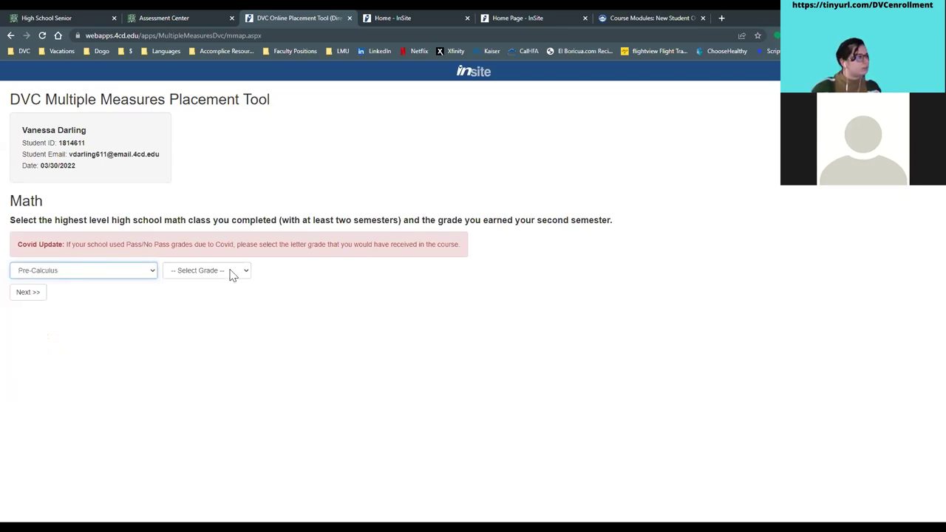
left_click(231, 275)
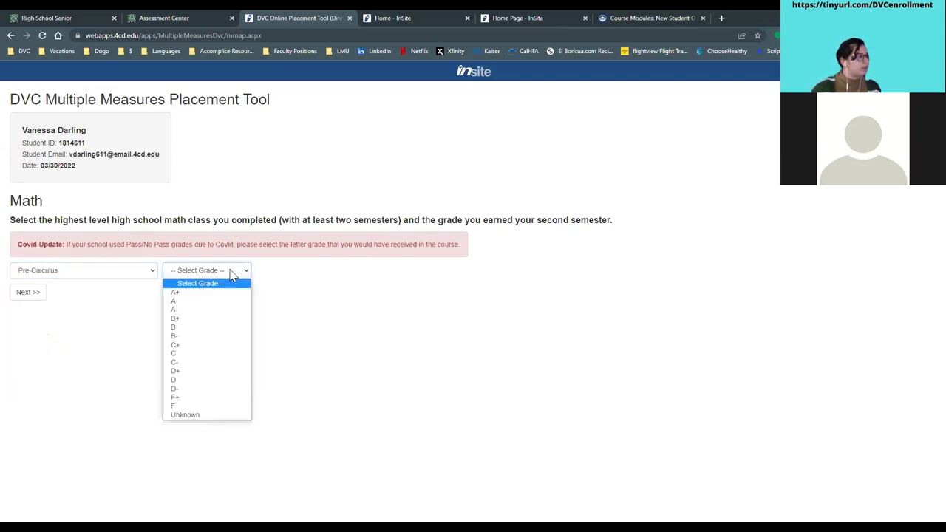
left_click(209, 337)
left_click(22, 293)
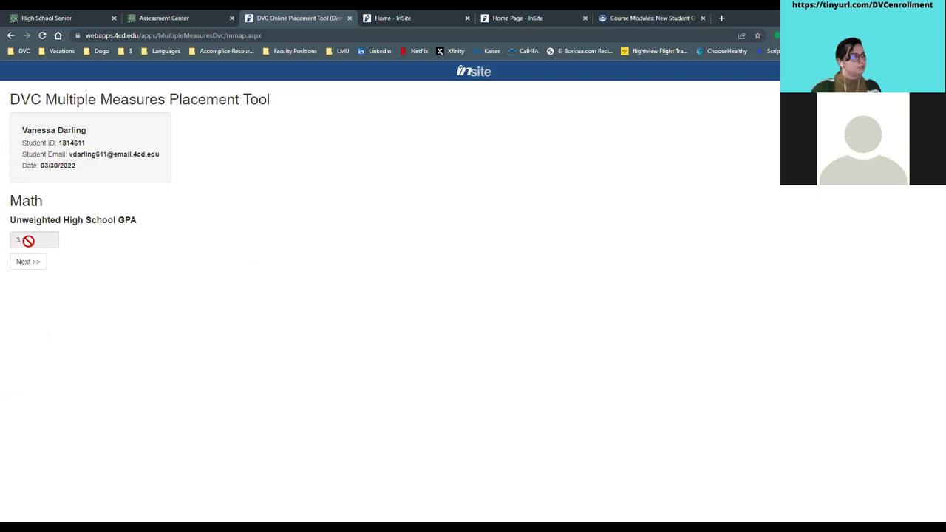
left_click(30, 263)
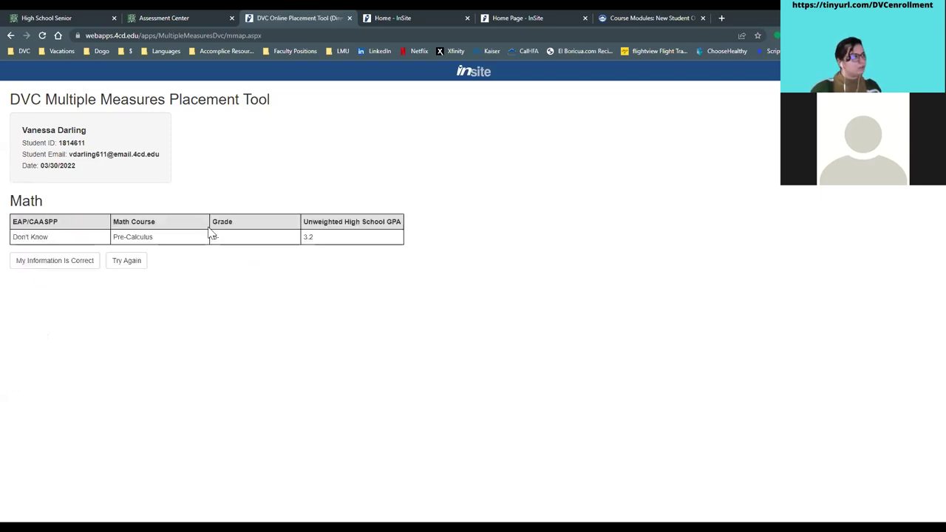
left_click(57, 267)
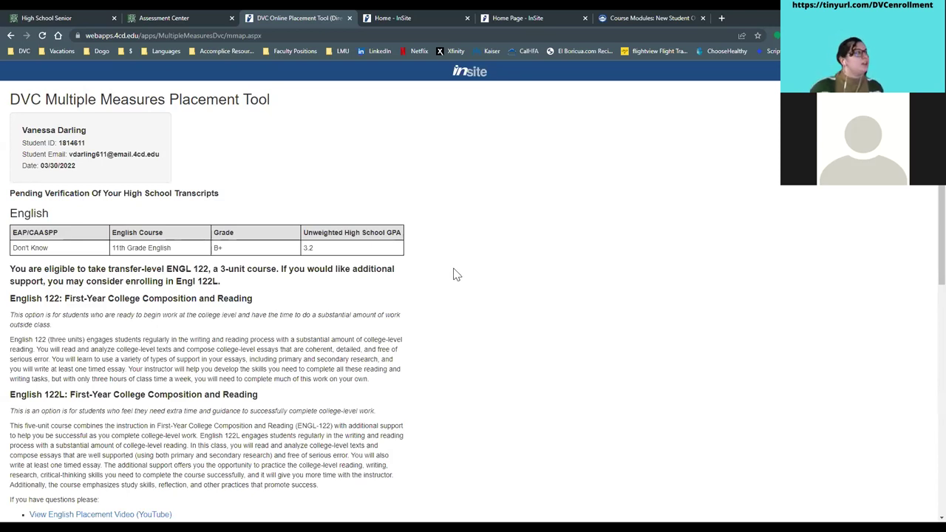
scroll(456, 275, "down", 3)
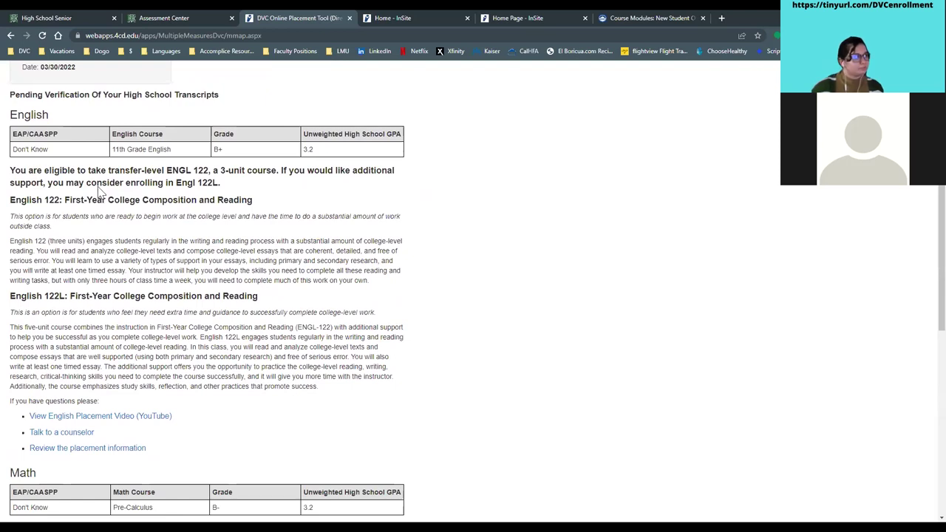
left_click_drag(30, 149, 411, 206)
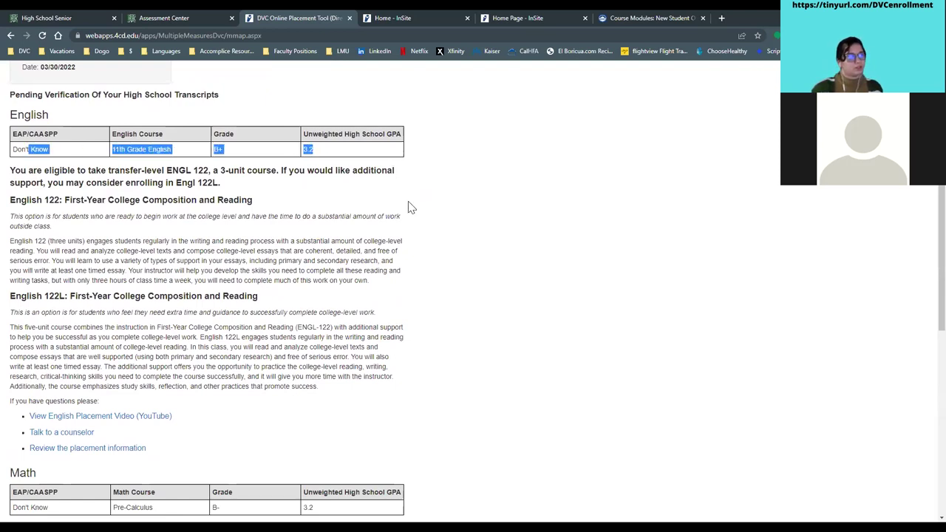
left_click(411, 206)
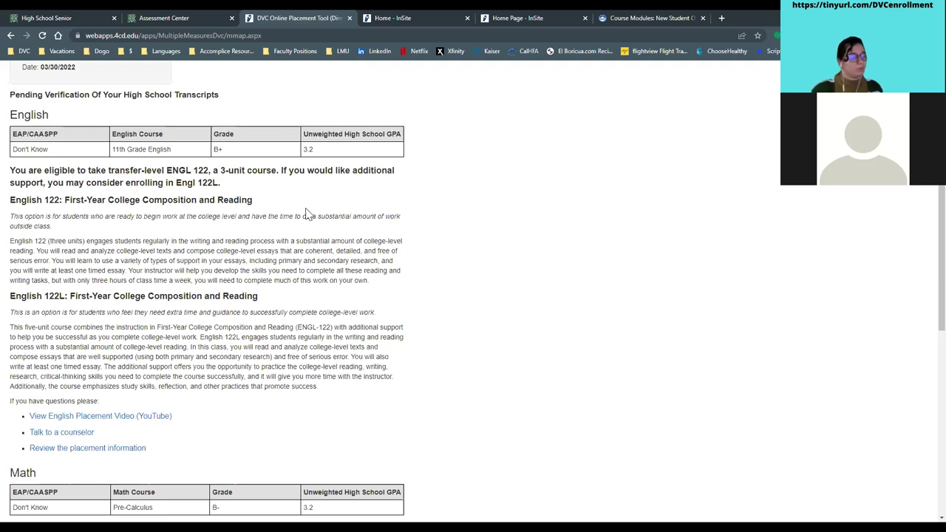
scroll(307, 214, "down", 5)
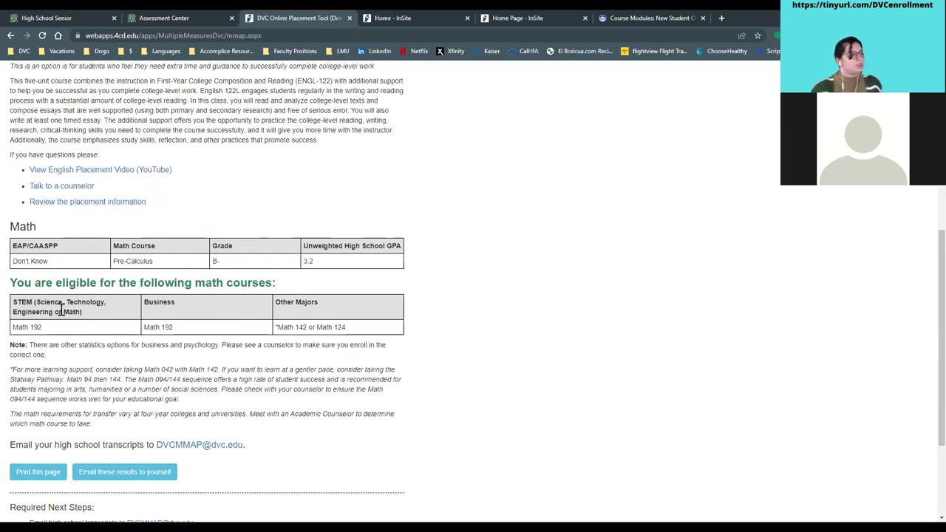
scroll(40, 328, "down", 1)
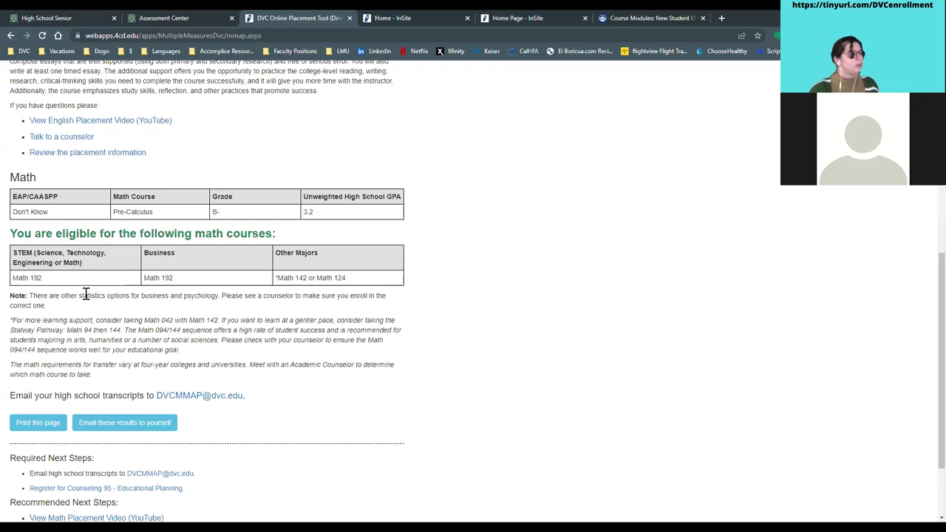
double_click(12, 323)
left_click(126, 328)
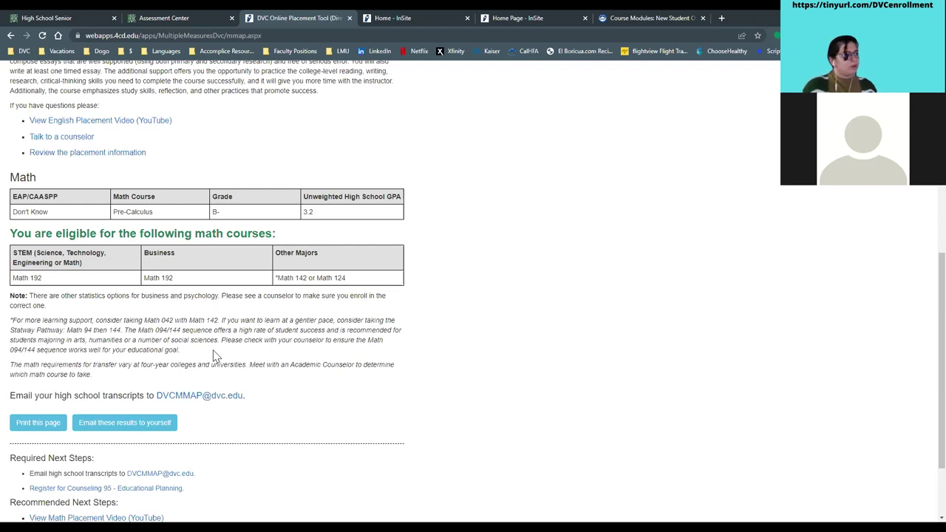
scroll(218, 340, "down", 2)
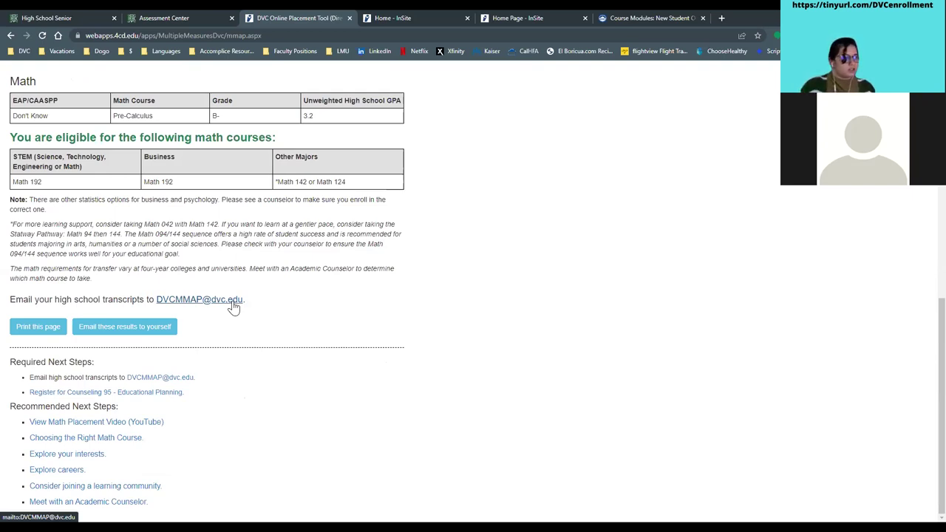
- Review the email-results dialog, close it unsent, and return to the Assessment Center tab
left_click(126, 333)
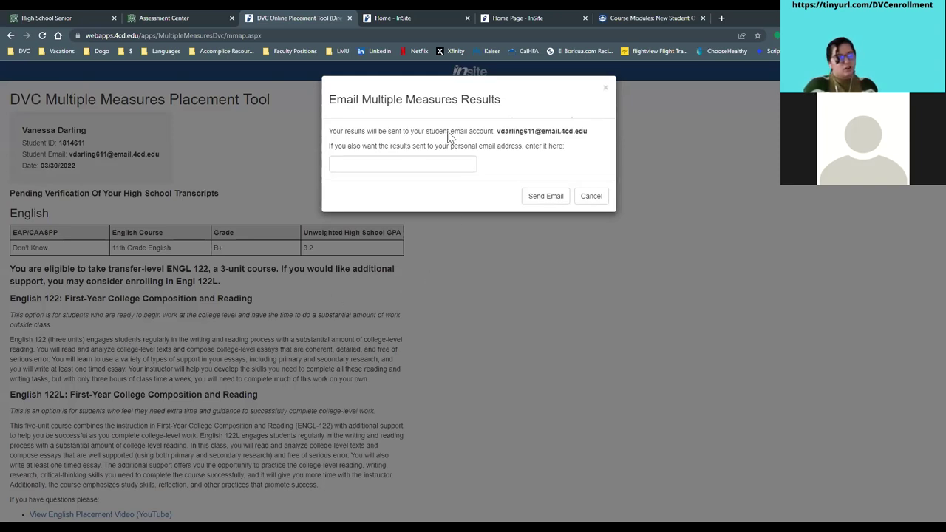
left_click_drag(504, 132, 588, 133)
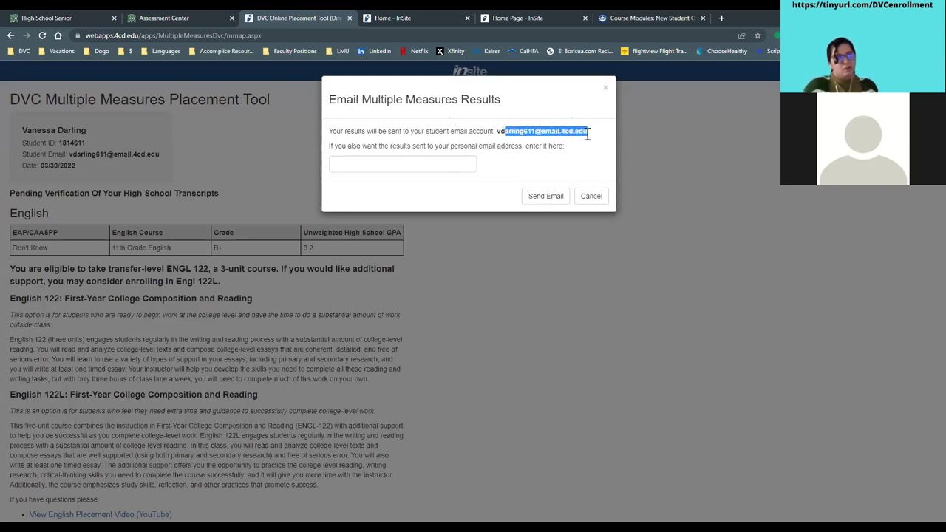
left_click(579, 154)
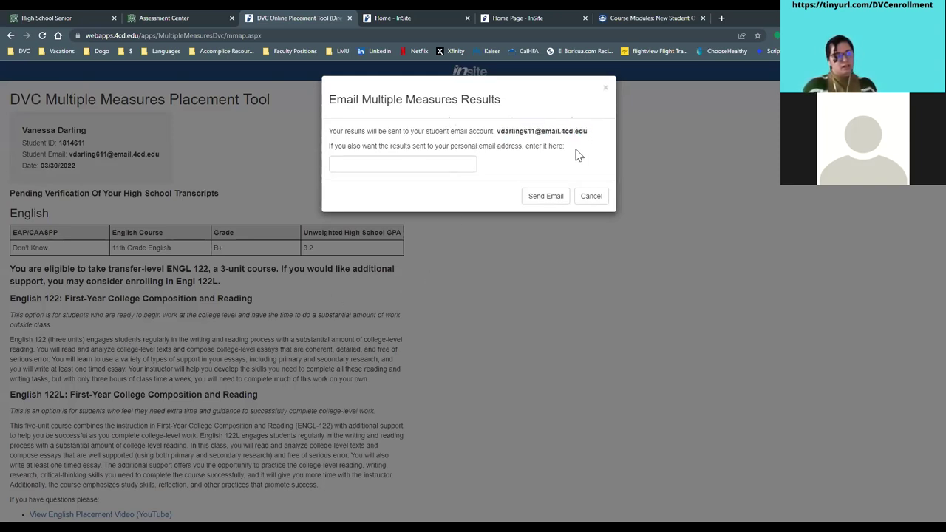
left_click(393, 164)
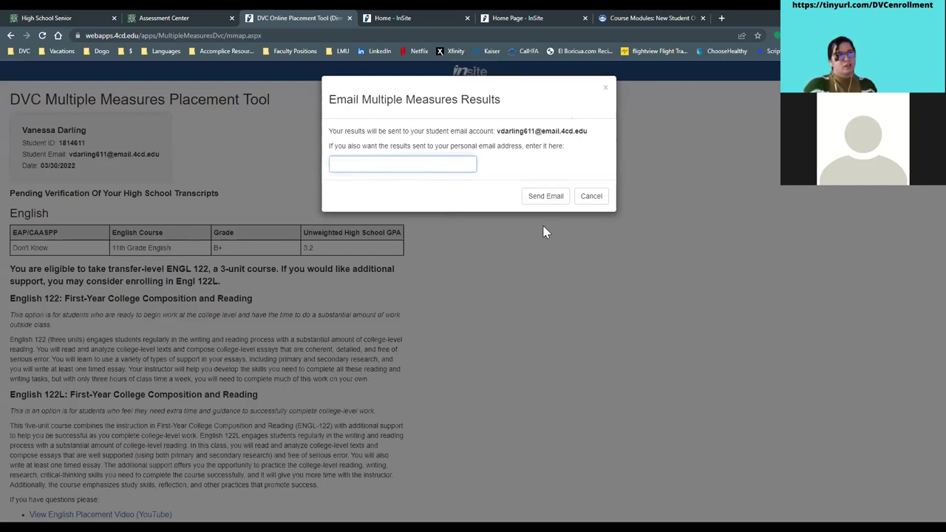
left_click(605, 88)
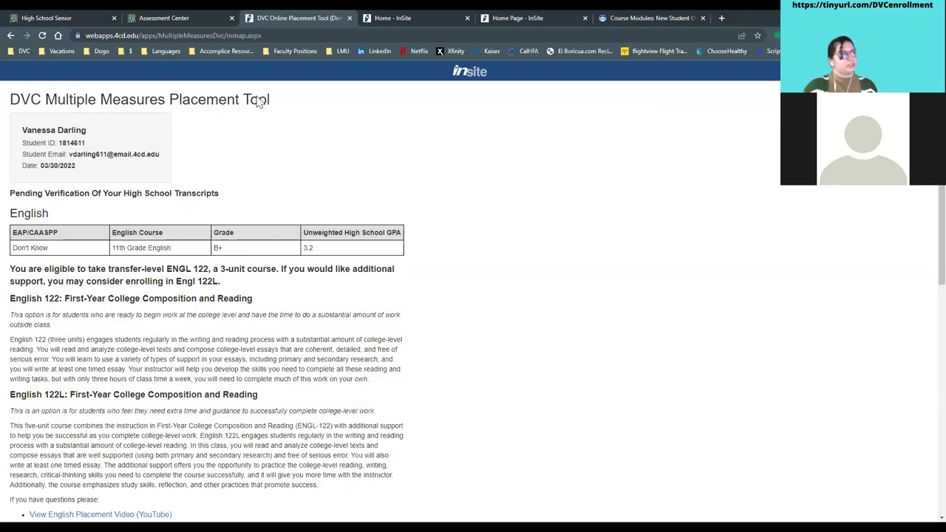
left_click(142, 17)
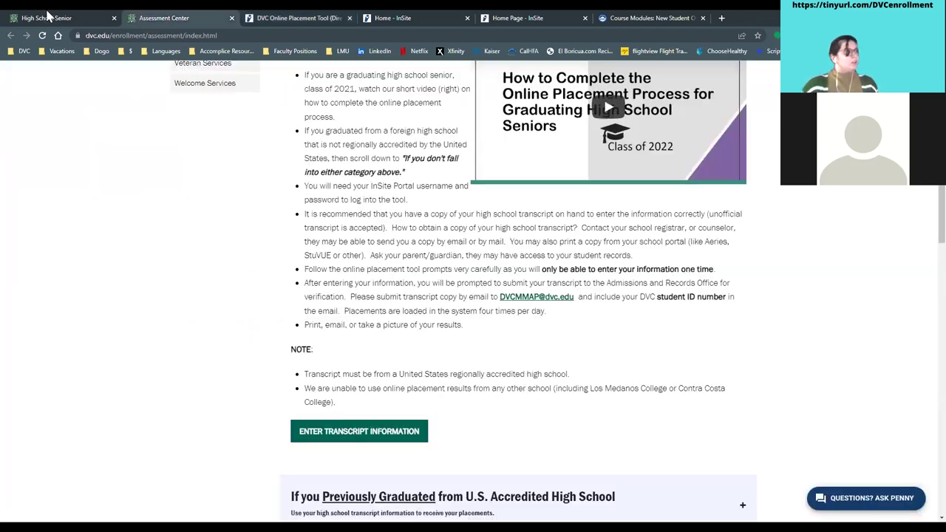
- Review Step four's COUNS 095/096 academic advising details, then go to the InSite tabs
left_click(48, 14)
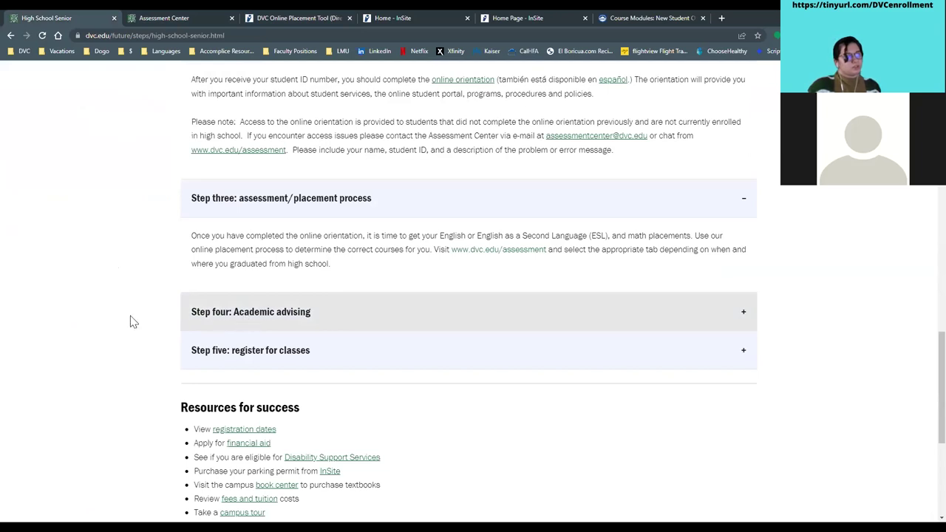
left_click(431, 320)
scroll(431, 320, "down", 1)
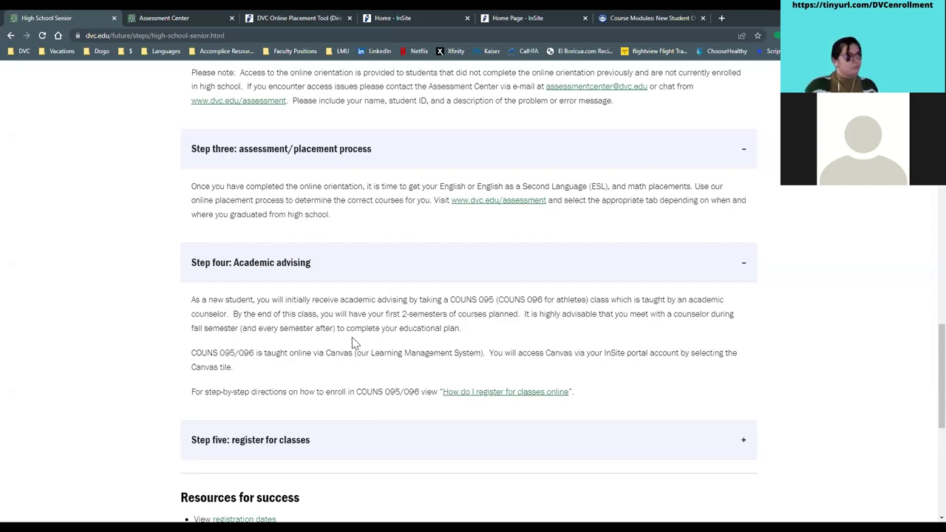
left_click(429, 18)
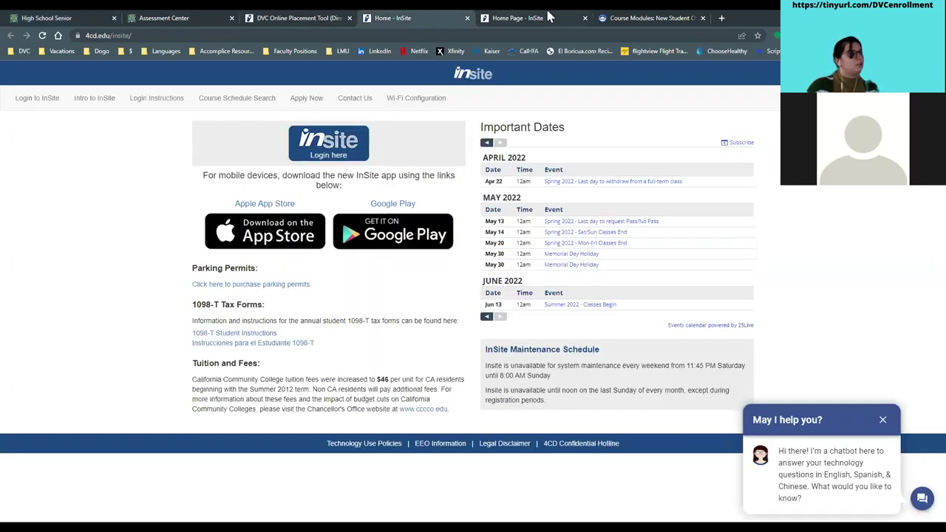
left_click(510, 18)
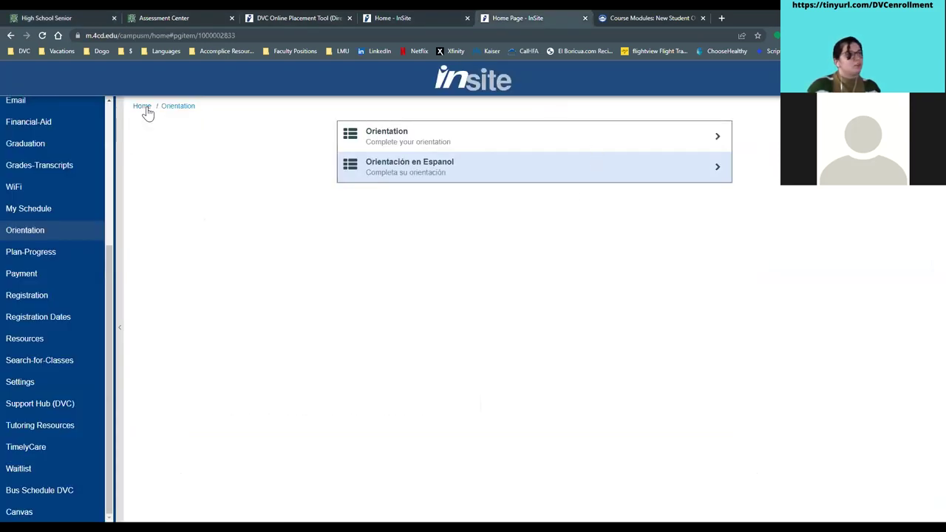
- Return to the InSite home tiles and open DVC Student Forms
left_click(142, 106)
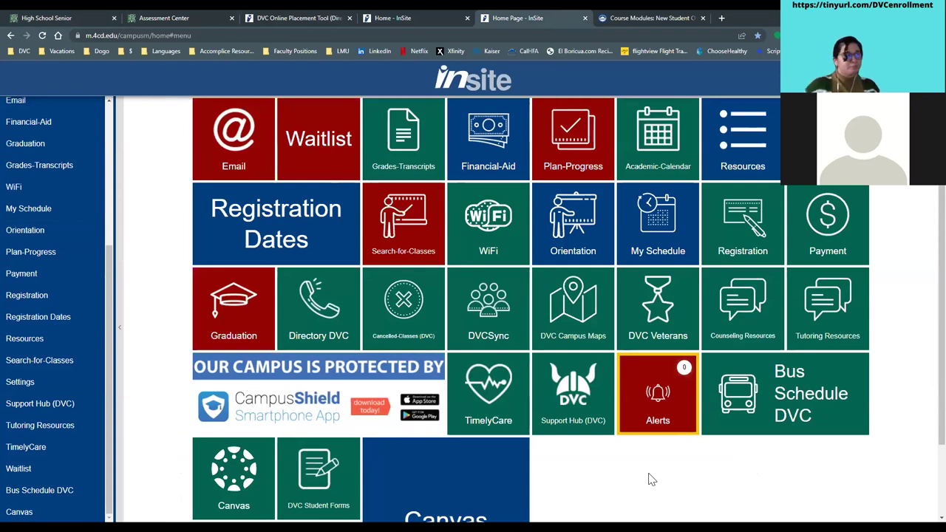
scroll(683, 488, "down", 1)
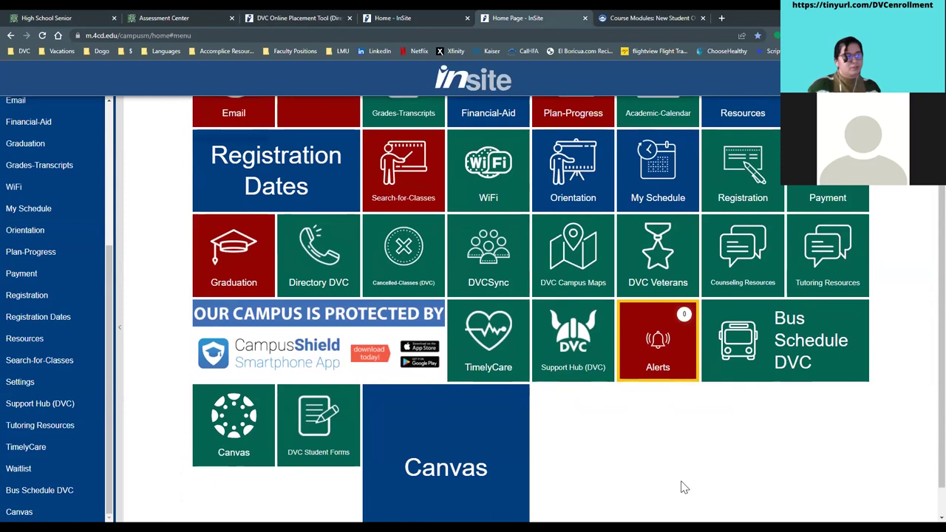
scroll(673, 484, "down", 1)
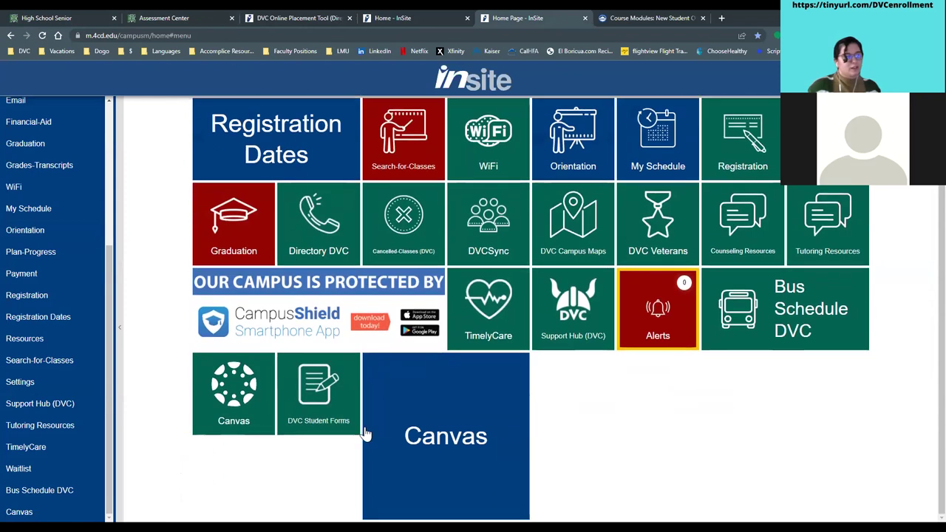
left_click(314, 410)
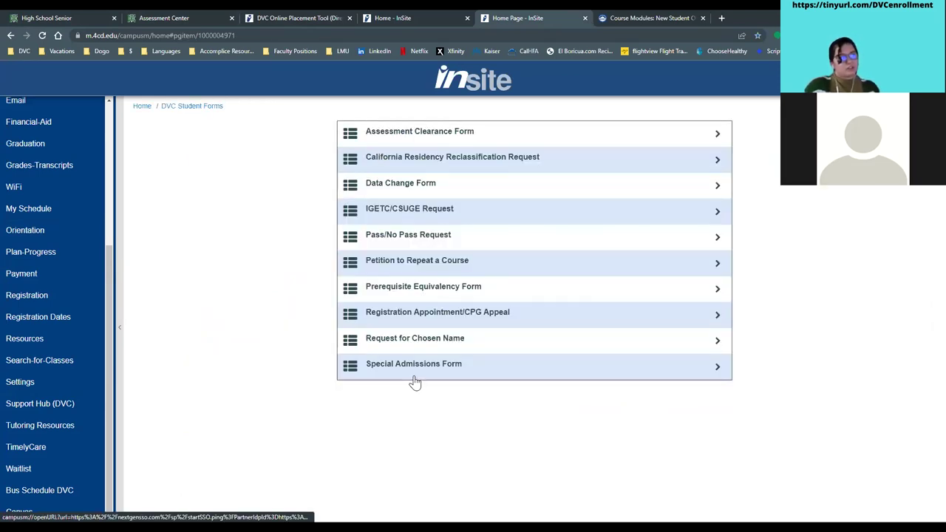
- Start the Special Admissions Form and enter the parent/guardian's first name, last name and e-mail
left_click(414, 378)
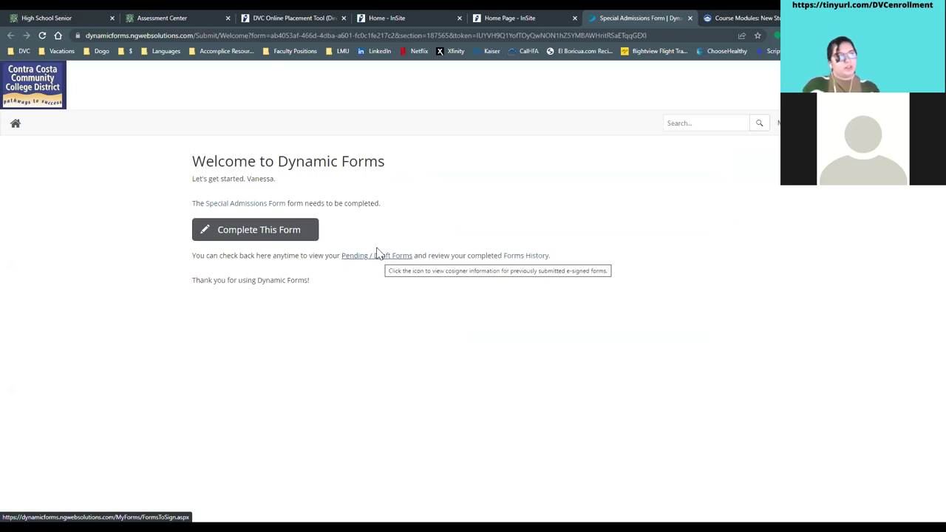
left_click(234, 235)
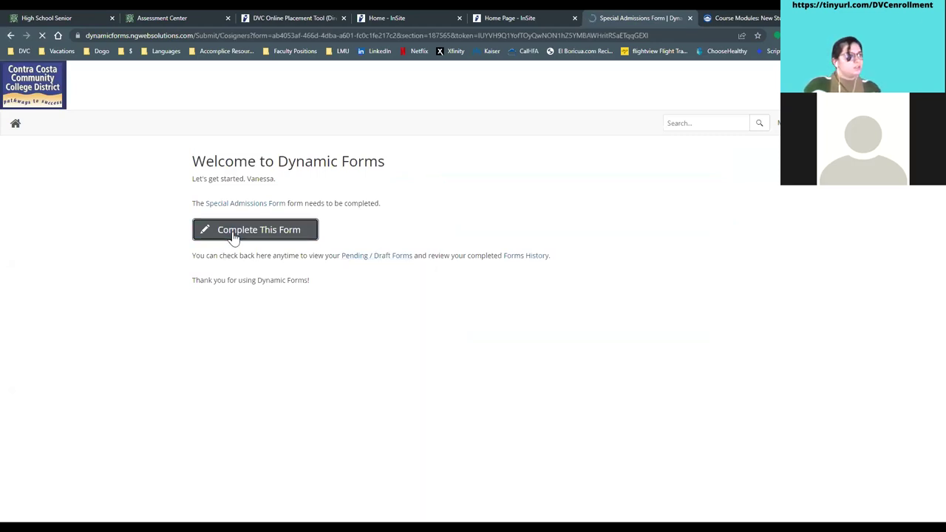
left_click(247, 169)
type("v")
left_click(514, 169)
type("d")
left_click(615, 170)
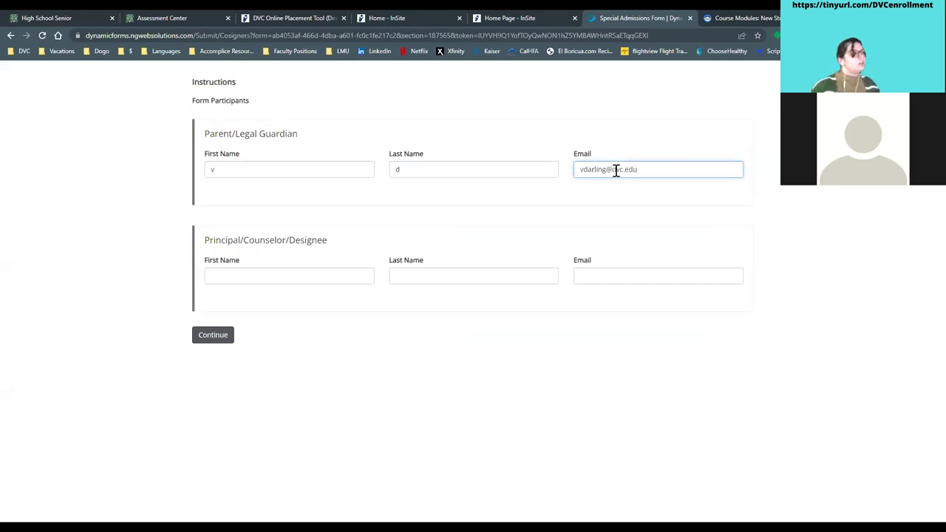
- Enter the principal/counselor's first name, last name and e-mail, then continue
left_click(278, 277)
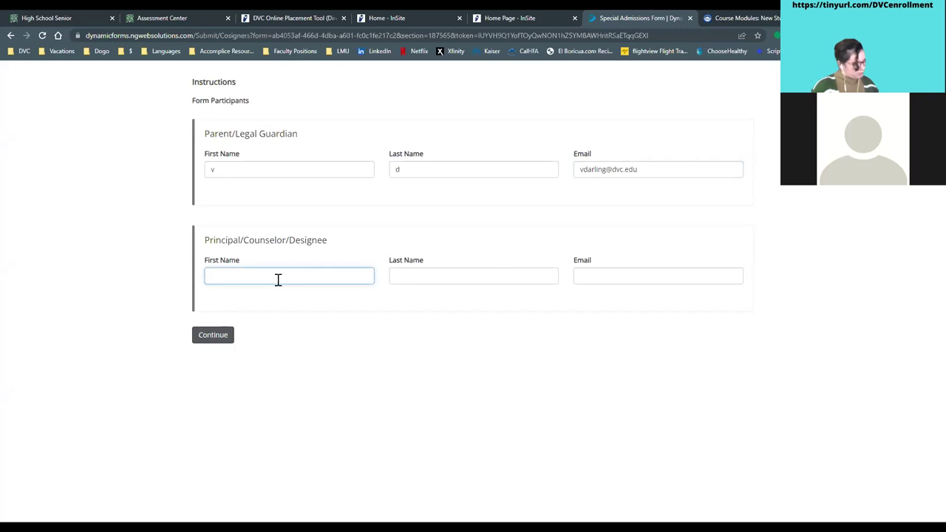
type("v")
key("Tab")
type("d")
key("Tab")
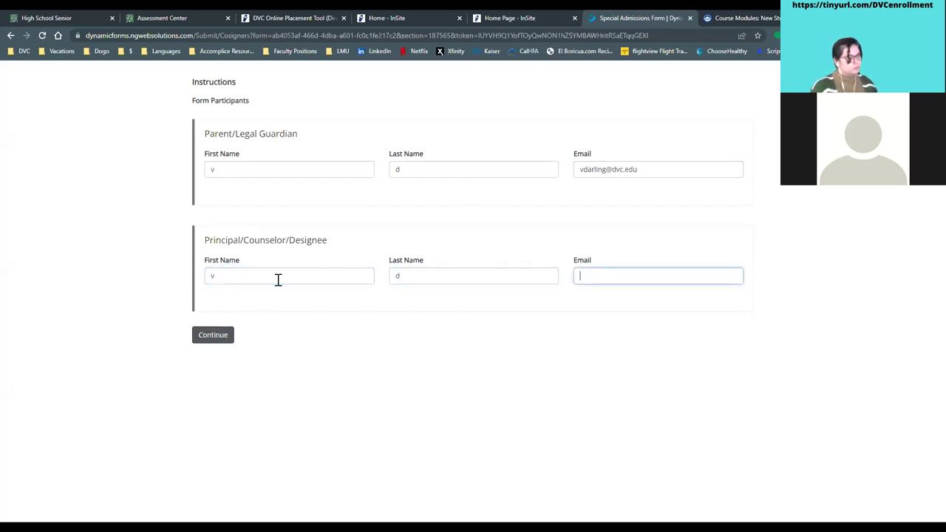
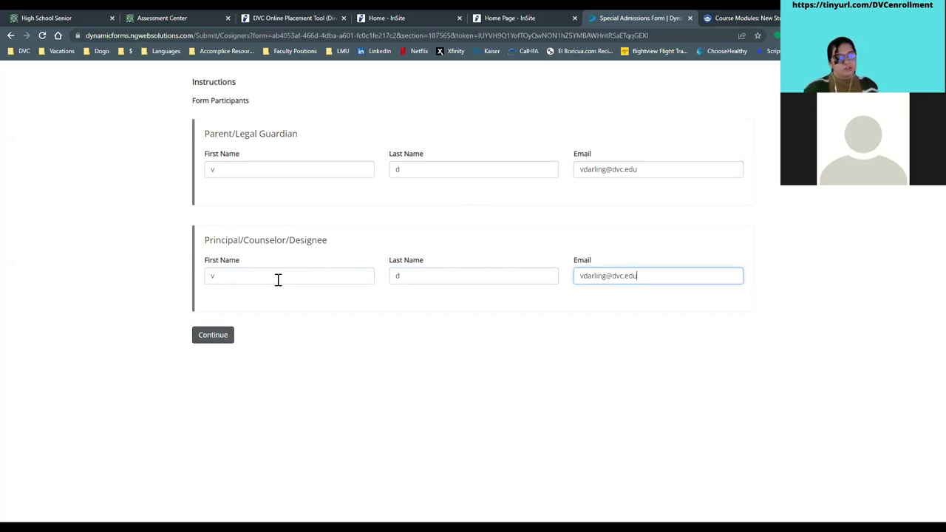
left_click(206, 338)
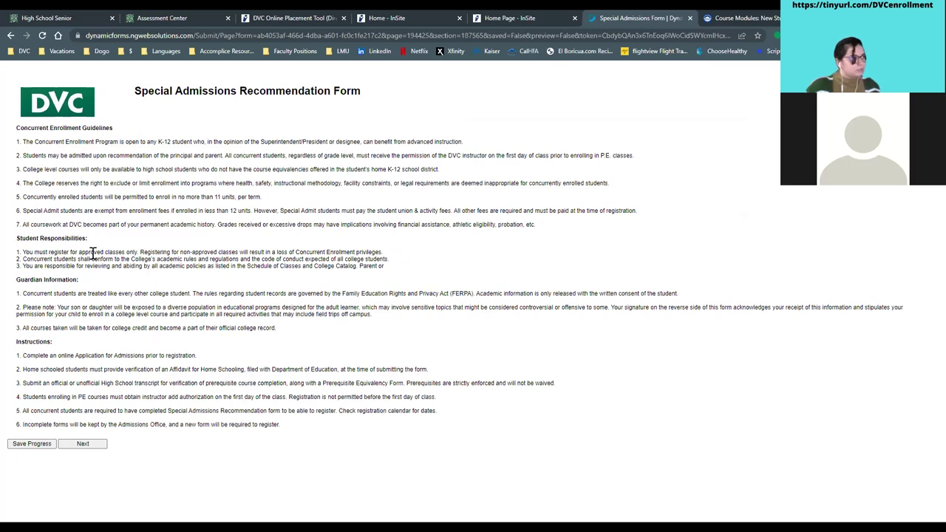
- Continue past the concurrent enrollment guidelines and set term 2022SP and high school Acalanes High School
left_click(82, 445)
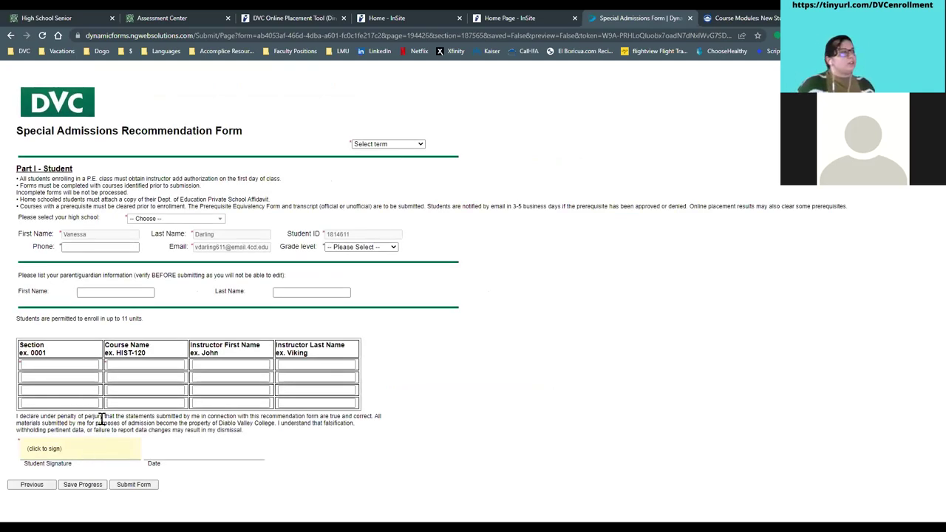
left_click(388, 145)
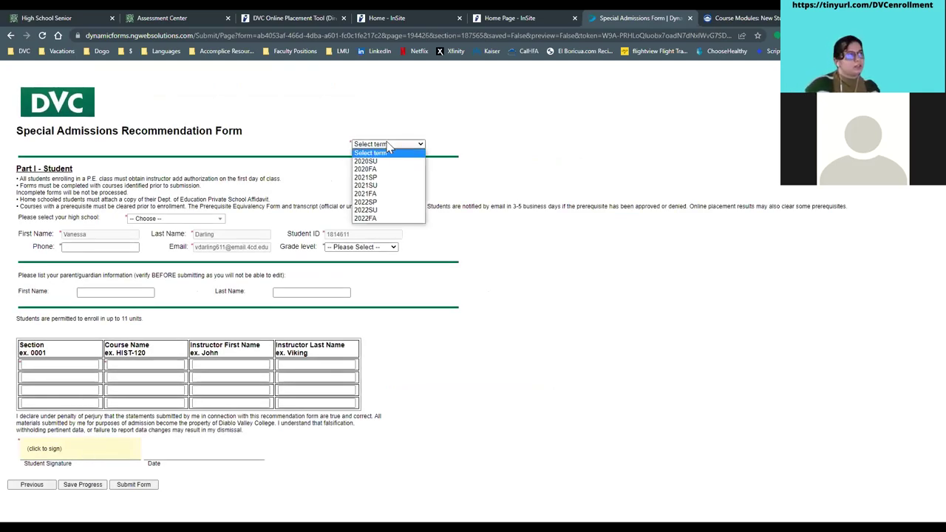
left_click(380, 202)
left_click(164, 220)
left_click(169, 258)
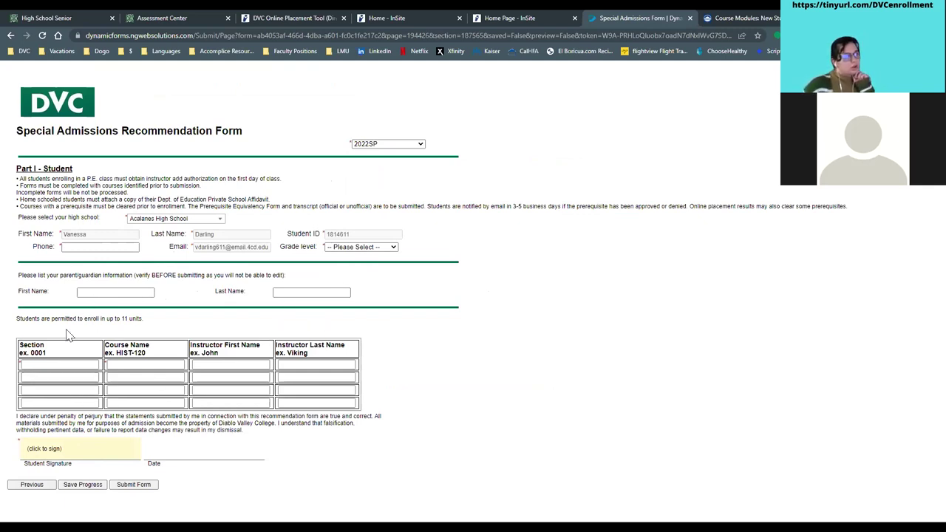
- Enter Couns-095 as the first course name, then go back to the InSite portal
left_click(128, 365)
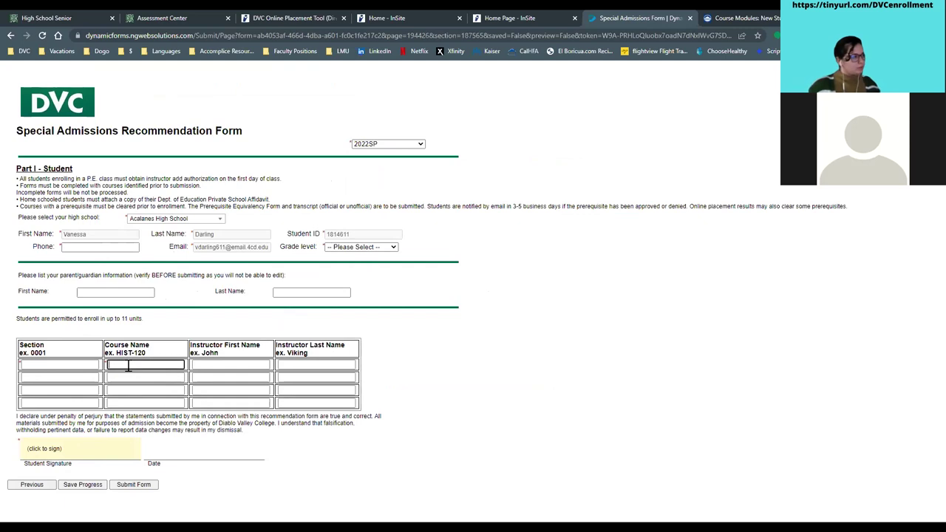
type("Co")
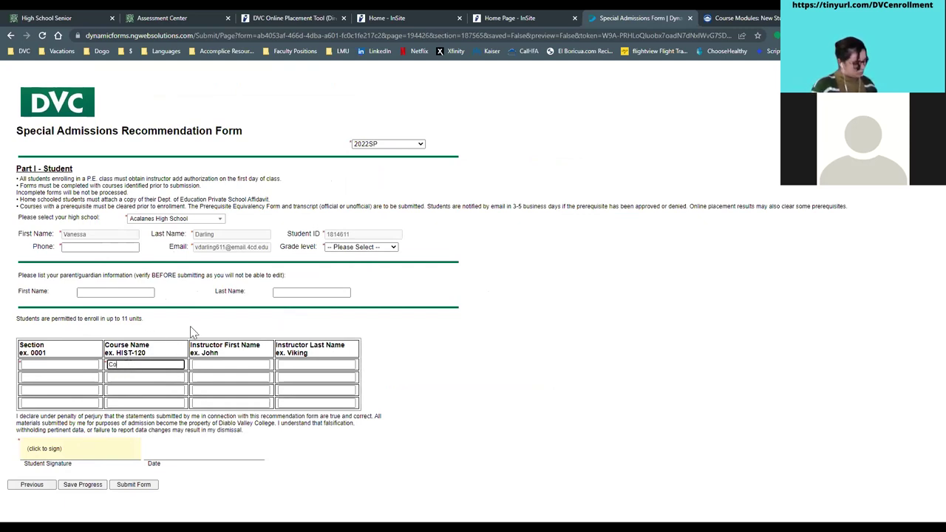
type("uns-095")
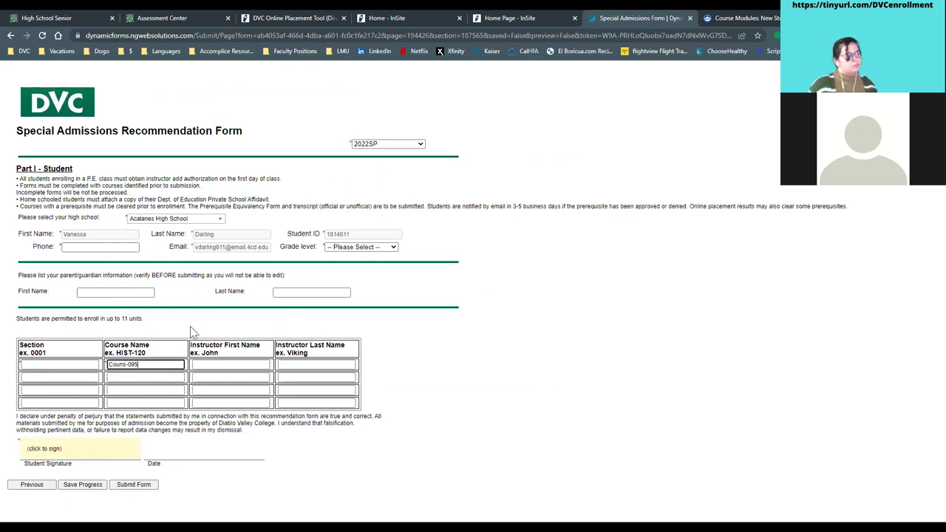
left_click(493, 363)
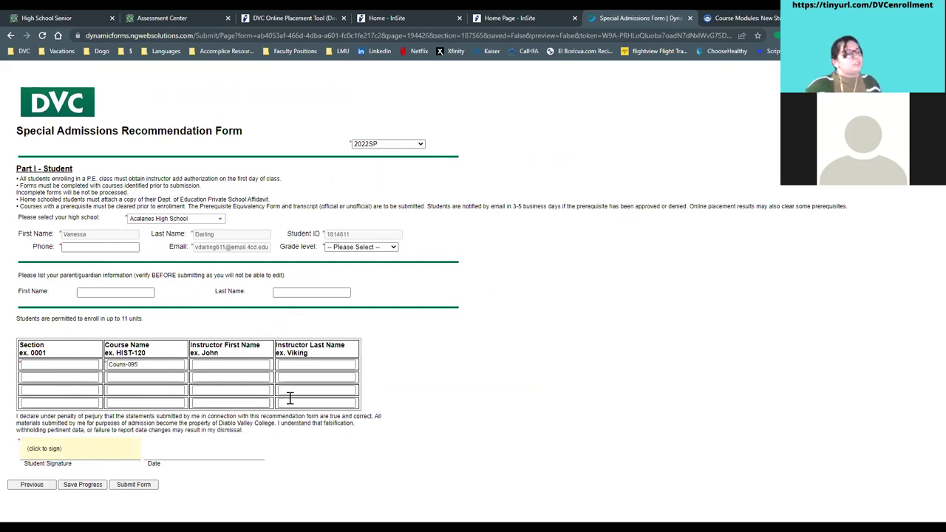
left_click(194, 366)
left_click(82, 378)
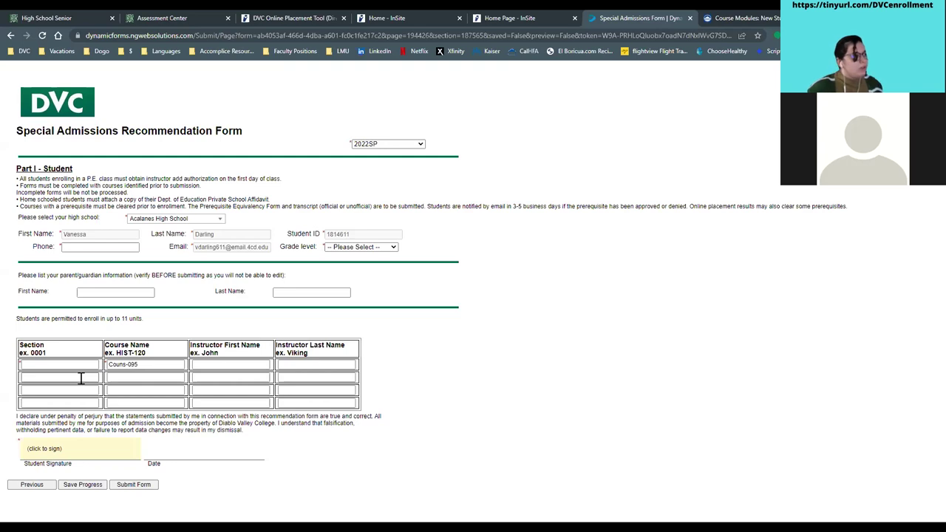
left_click(501, 18)
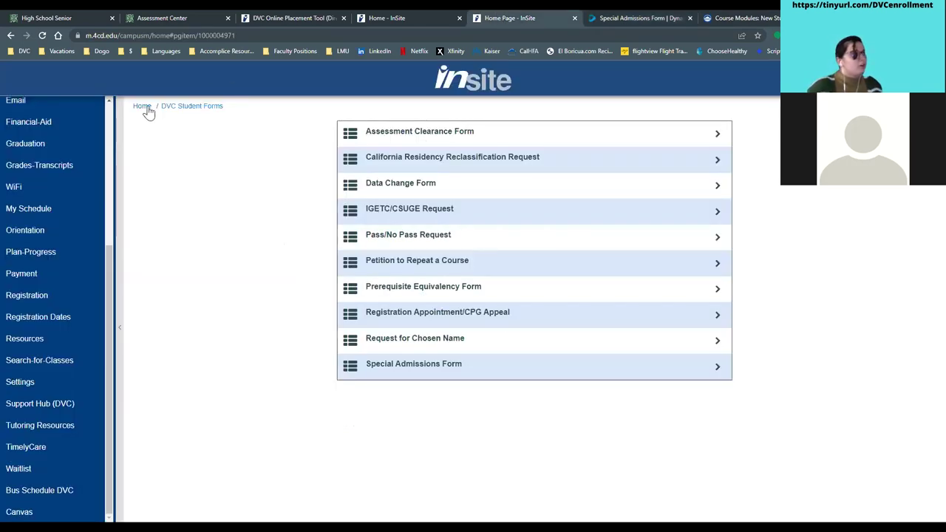
- From InSite Home, open Plan and Register under Plan-Progress, retrying after the SAML sign-on error
left_click(143, 107)
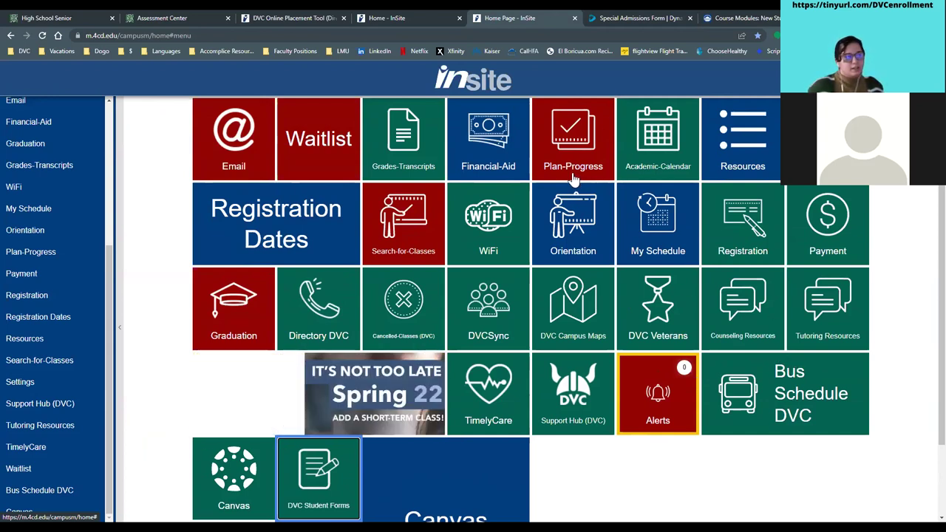
left_click(556, 154)
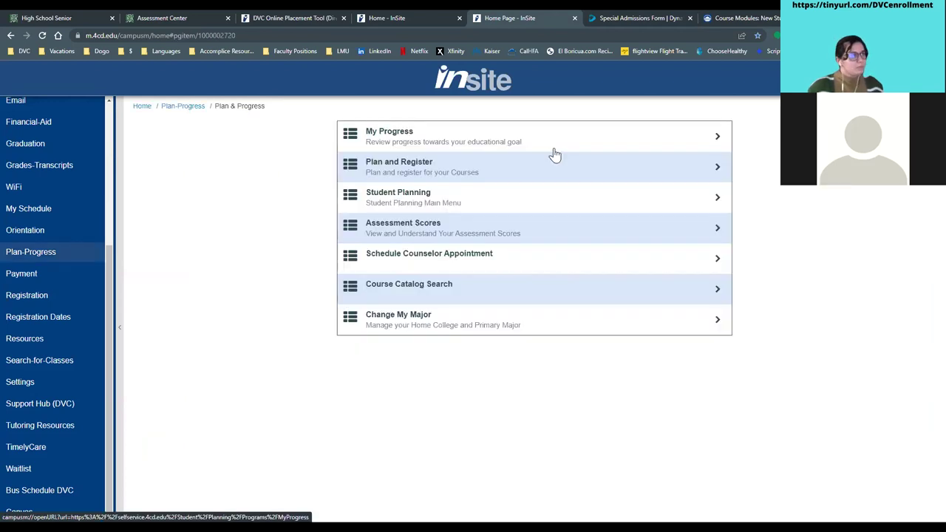
left_click(385, 176)
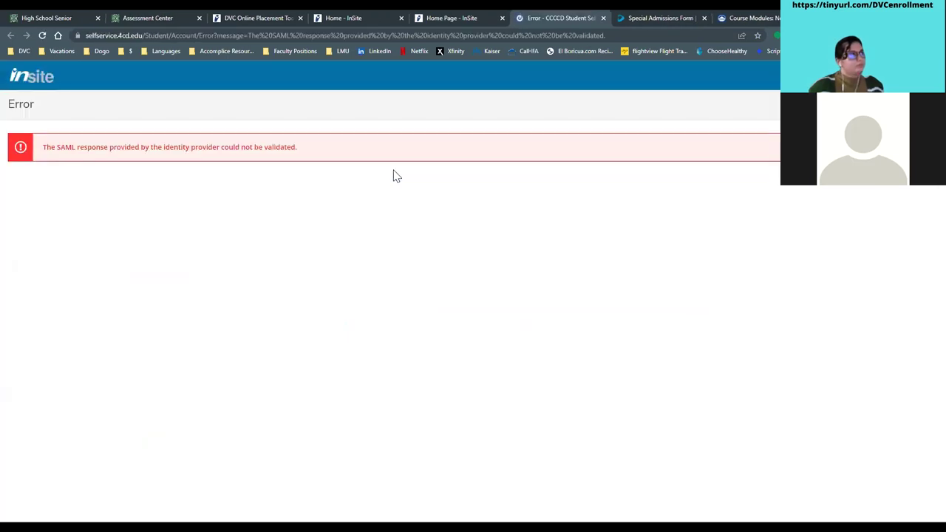
key("ctrl+w")
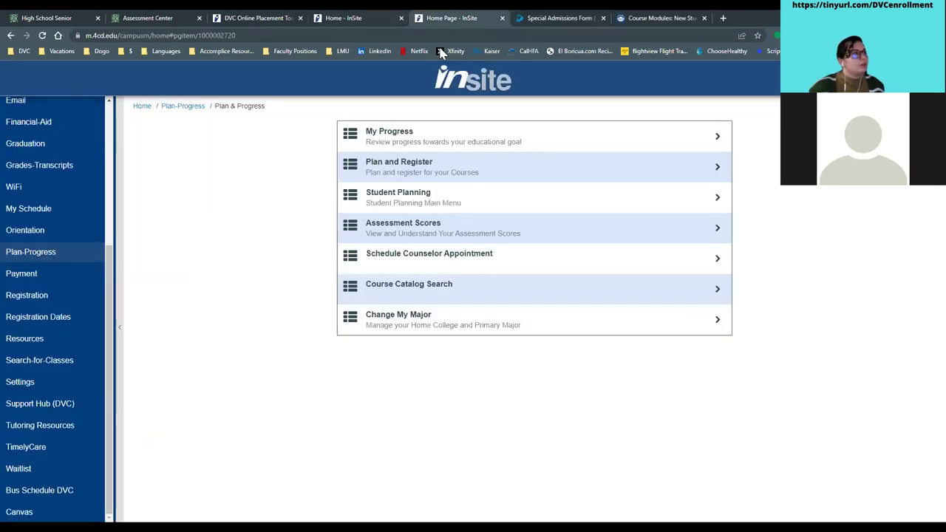
left_click(407, 162)
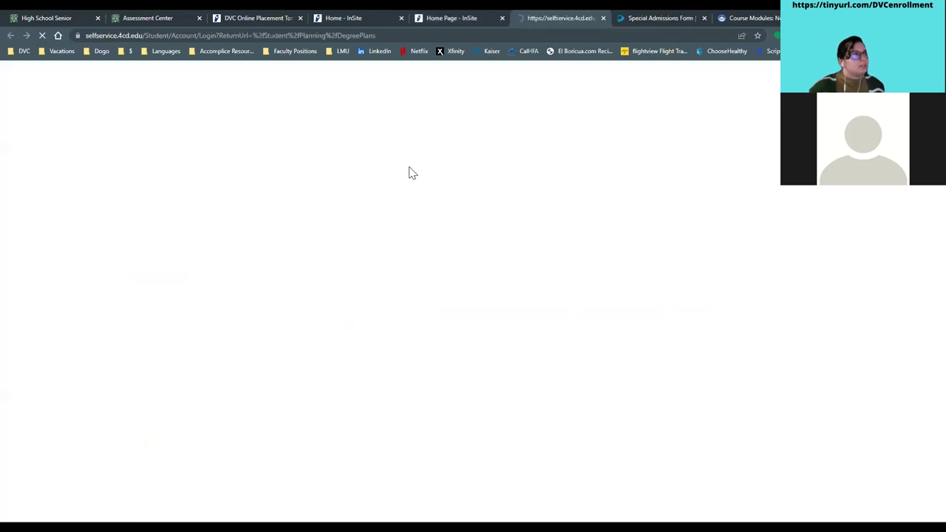